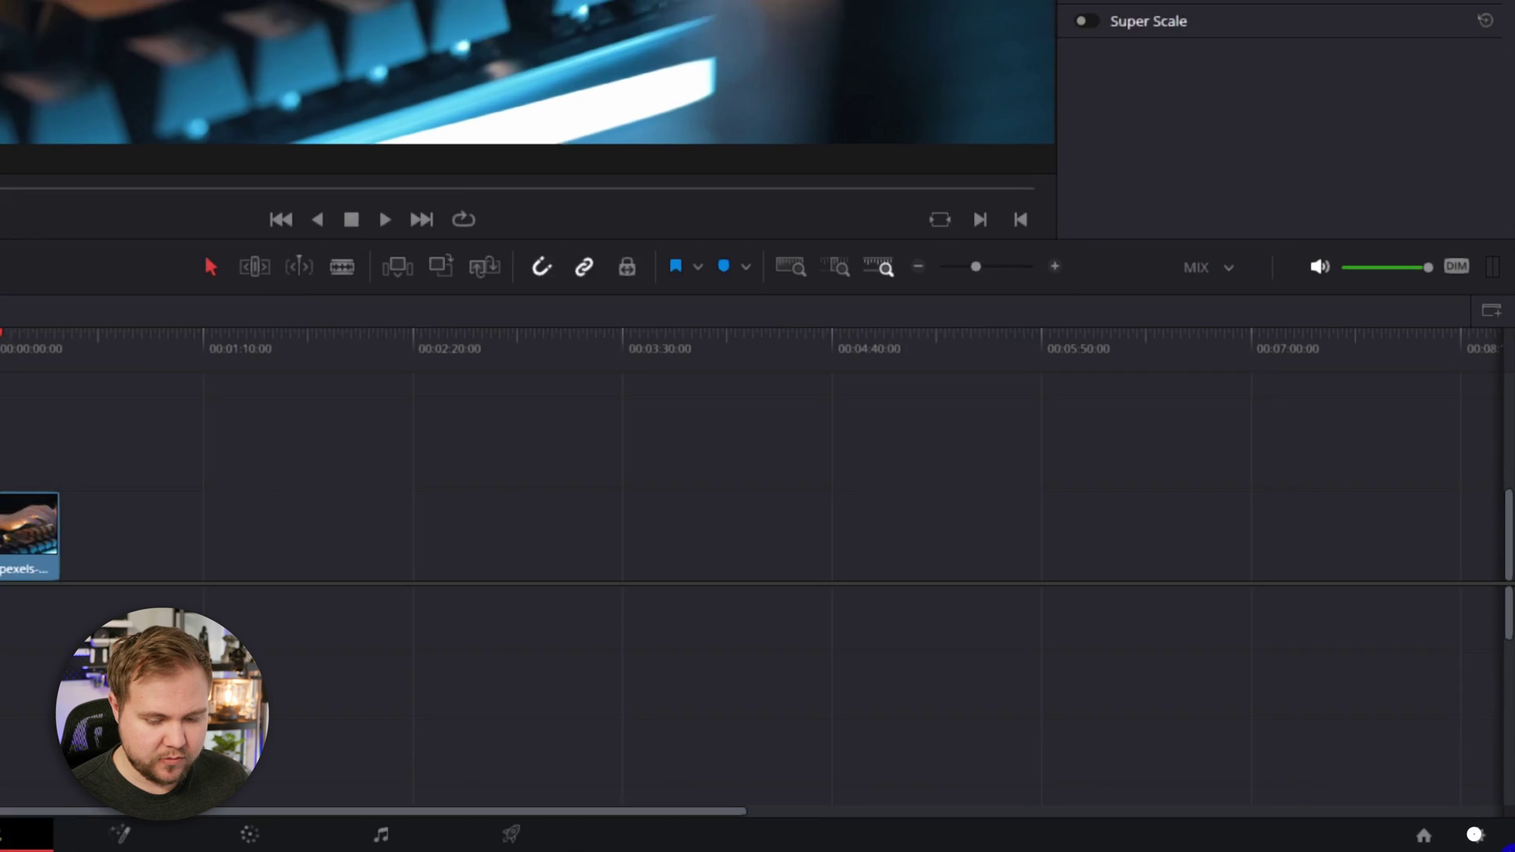
Confirm the timeline frame rate stays 23.976 in Master Settings and review the video monitoring formats
click(1494, 843)
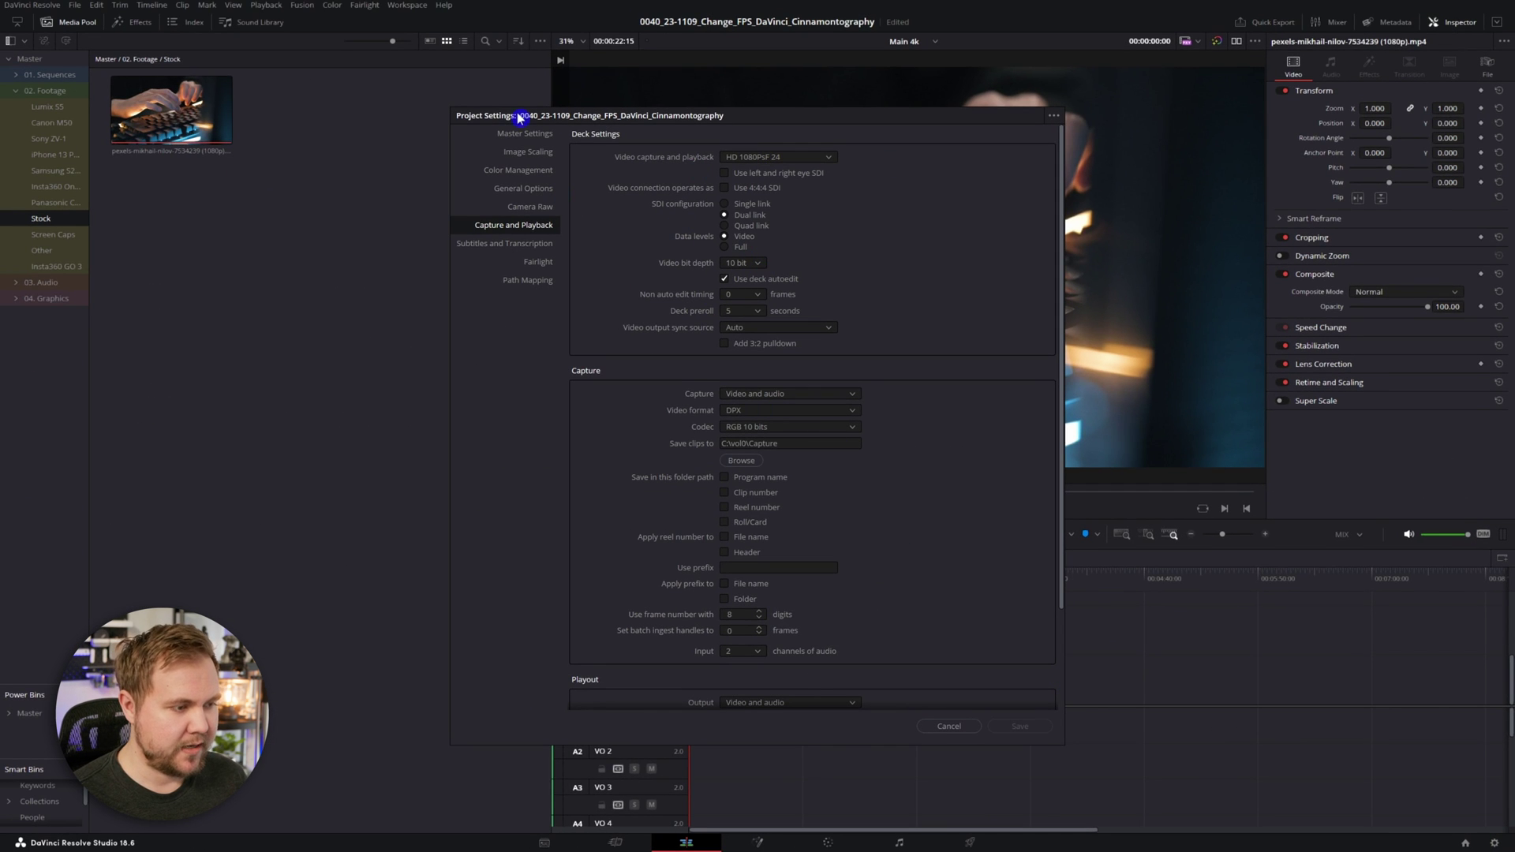
click(525, 133)
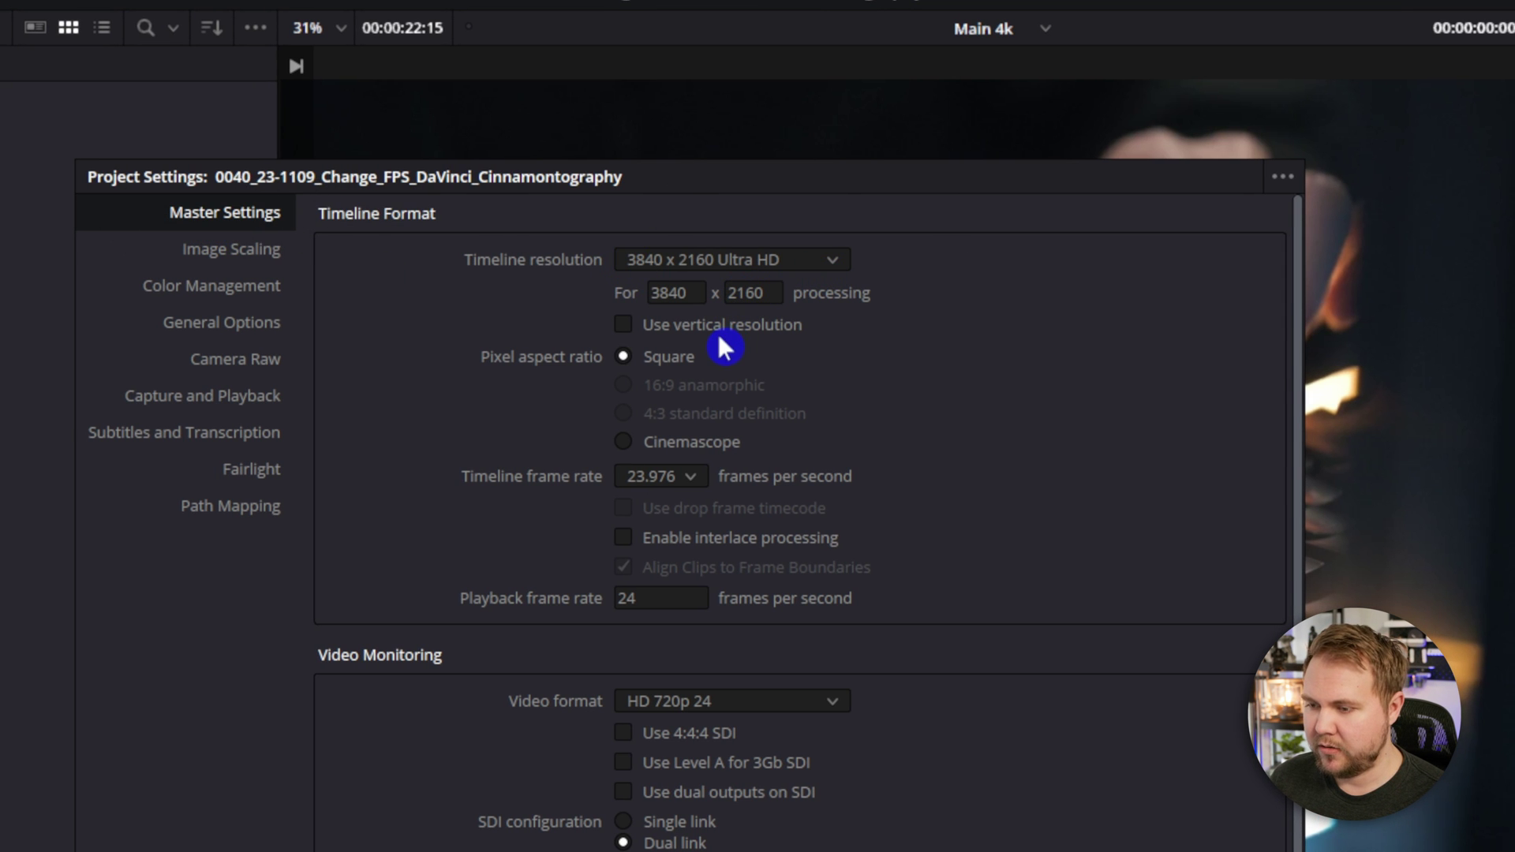
click(659, 475)
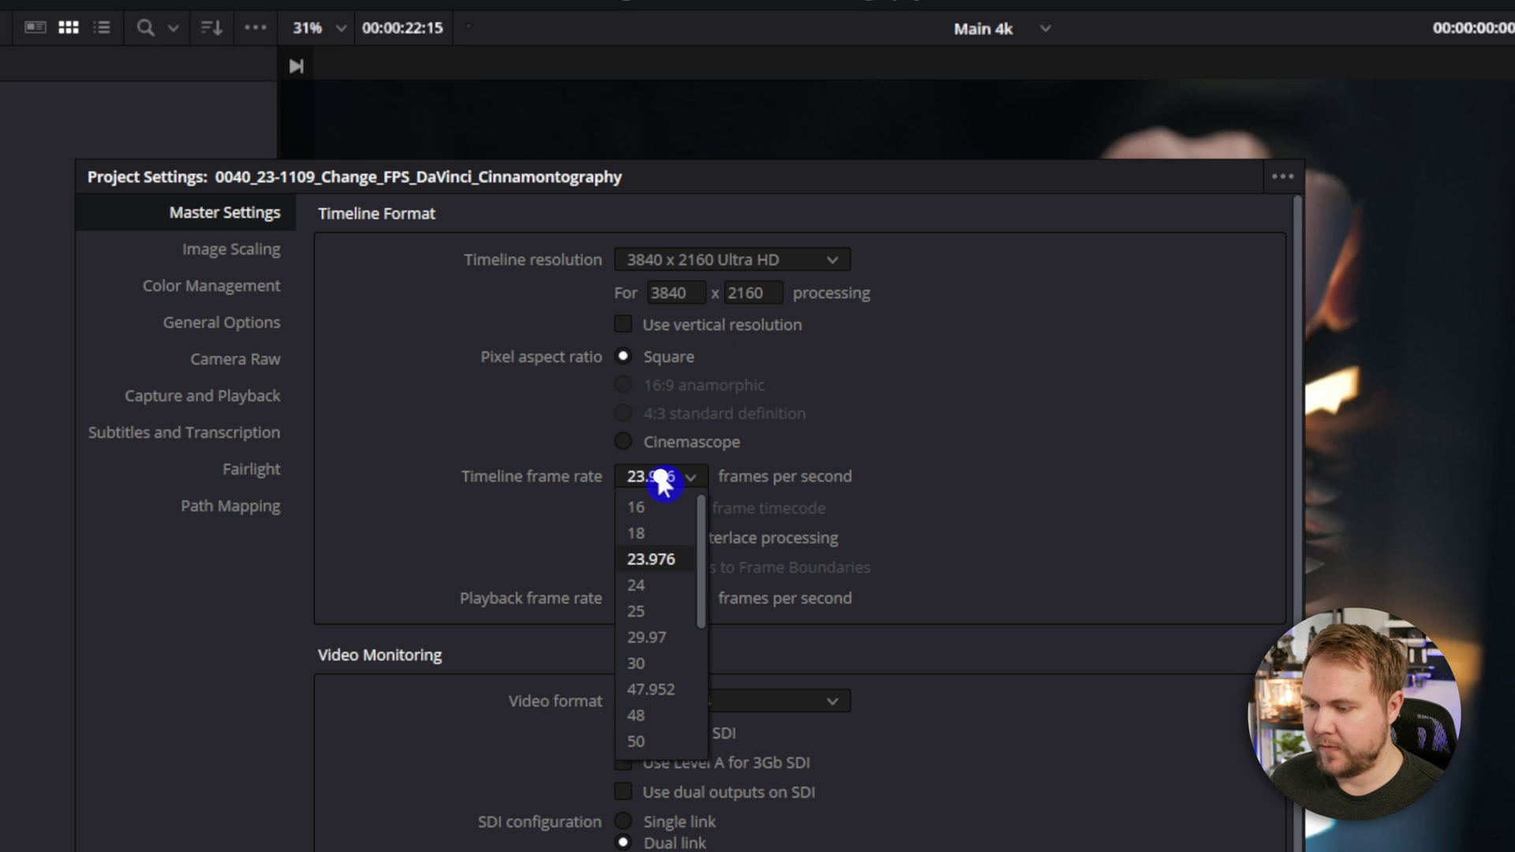
scroll(675, 600, down, 3)
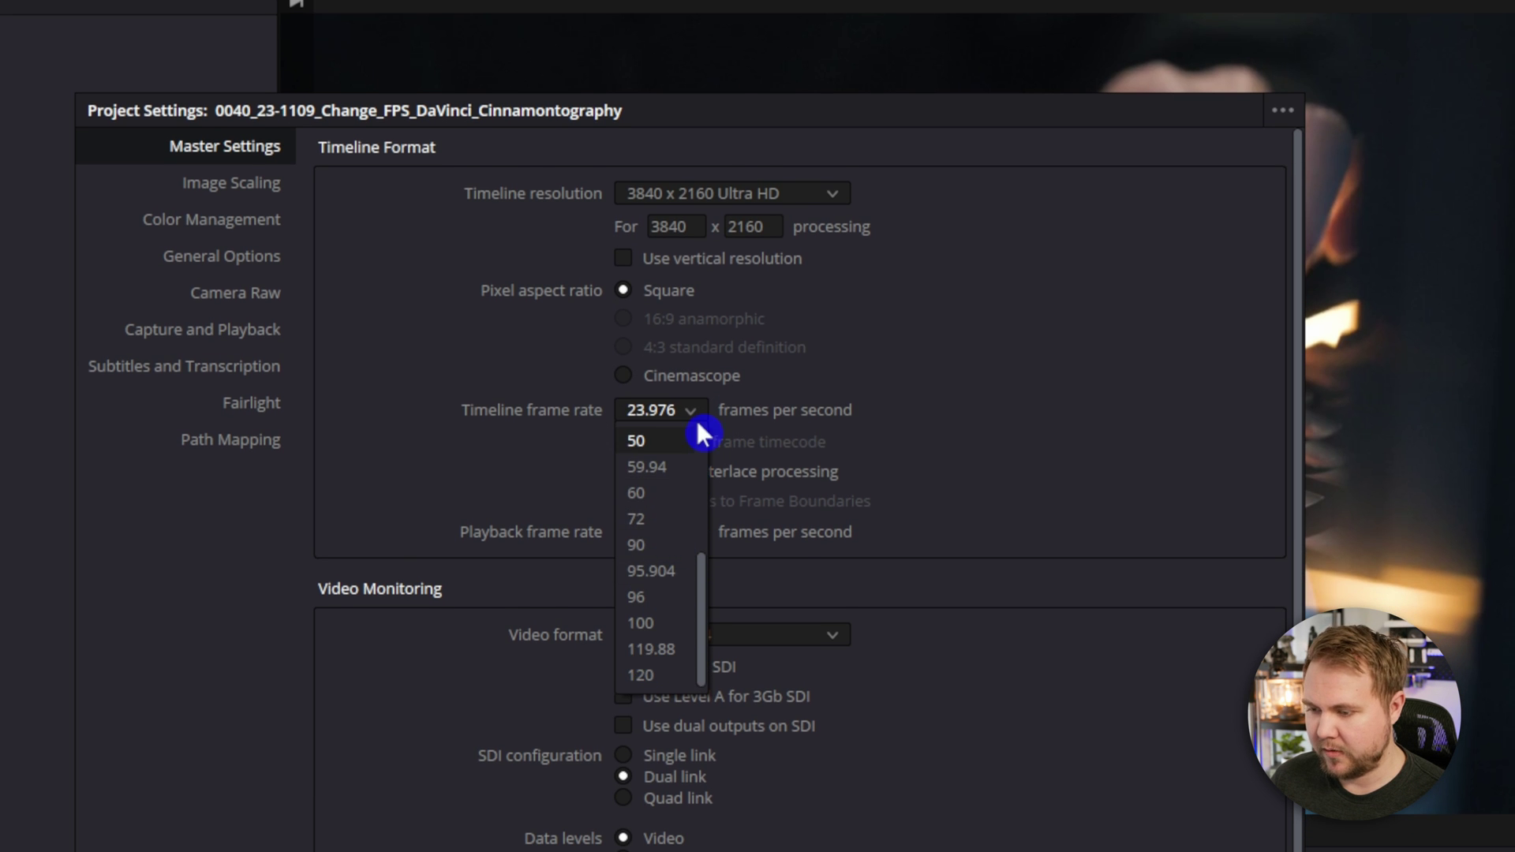
click(692, 446)
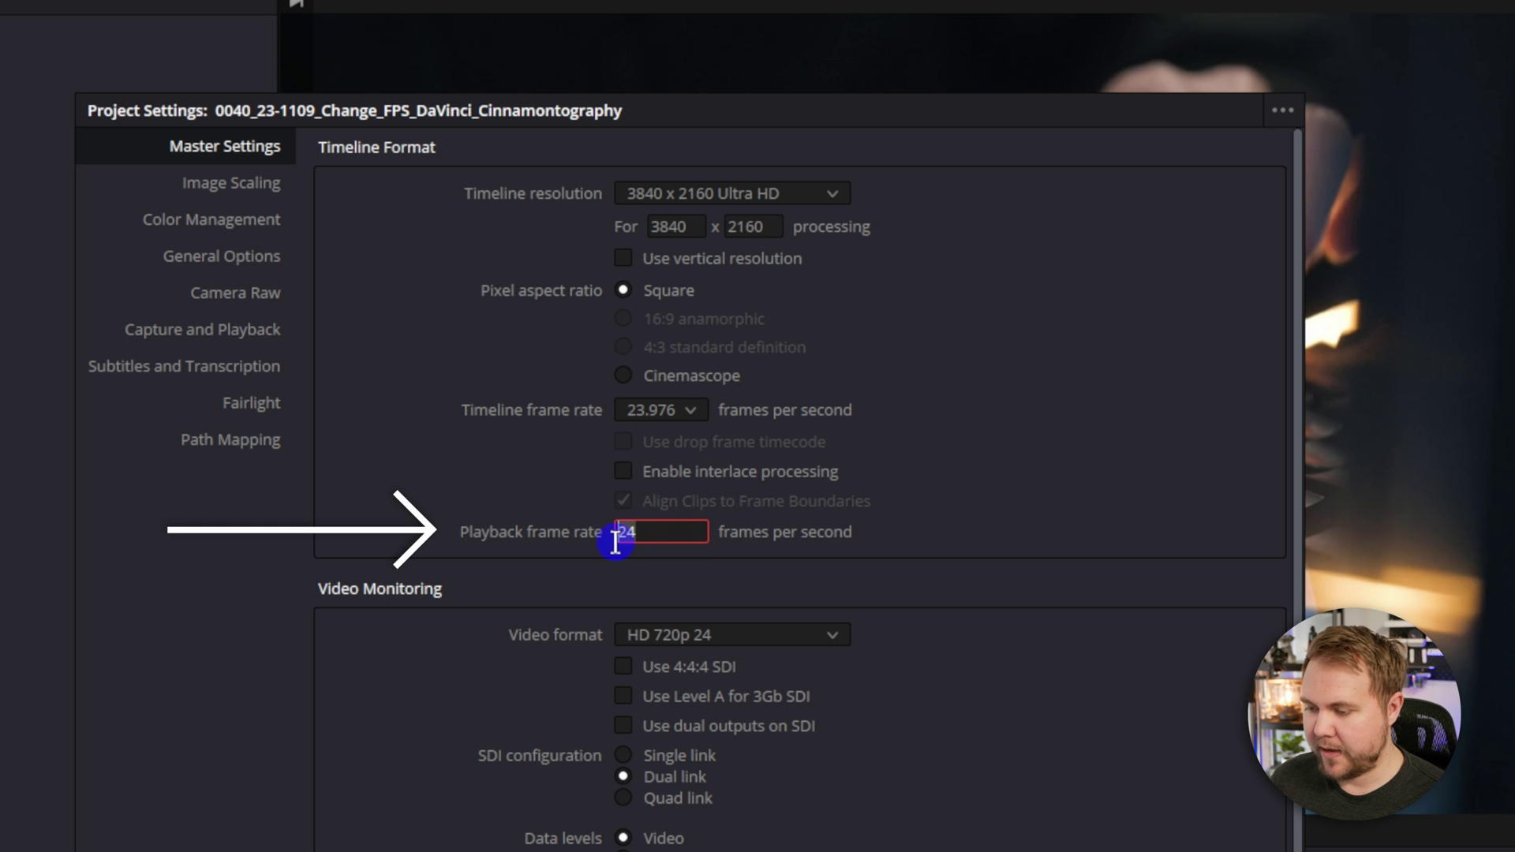
click(797, 624)
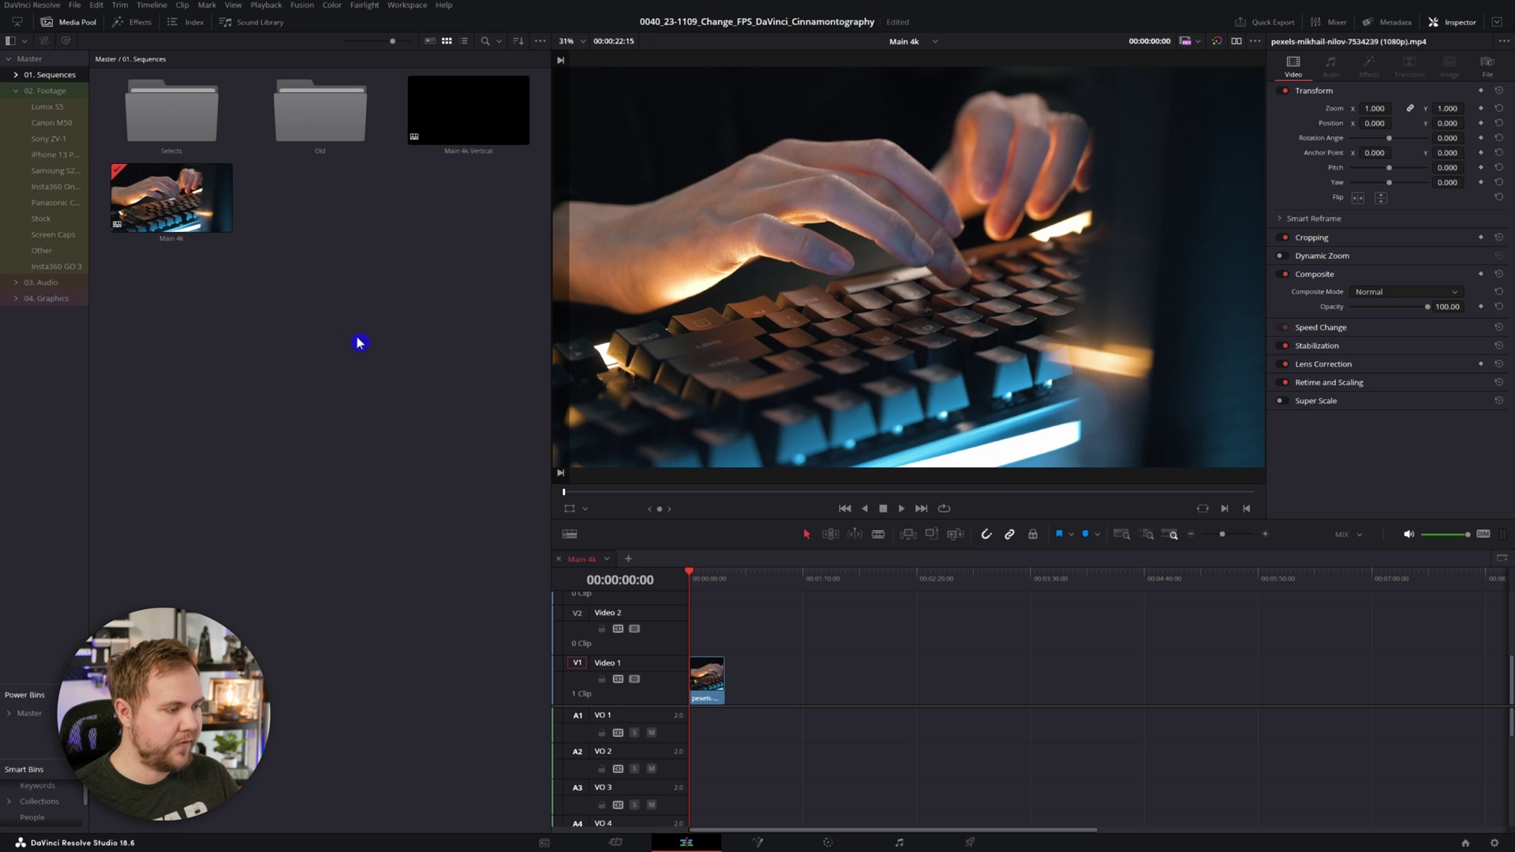
right_click(292, 333)
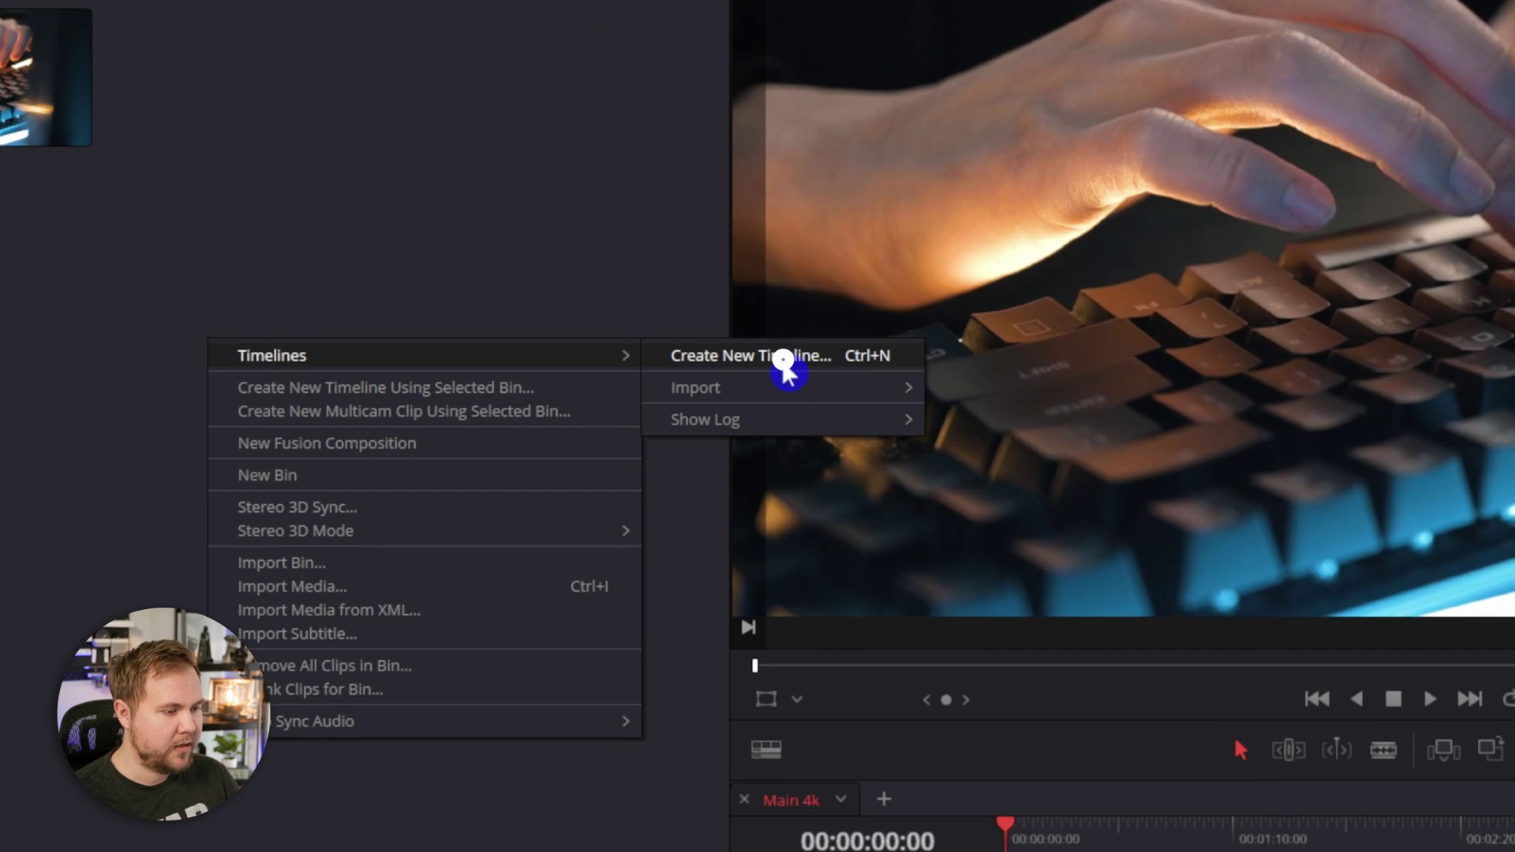
click(782, 359)
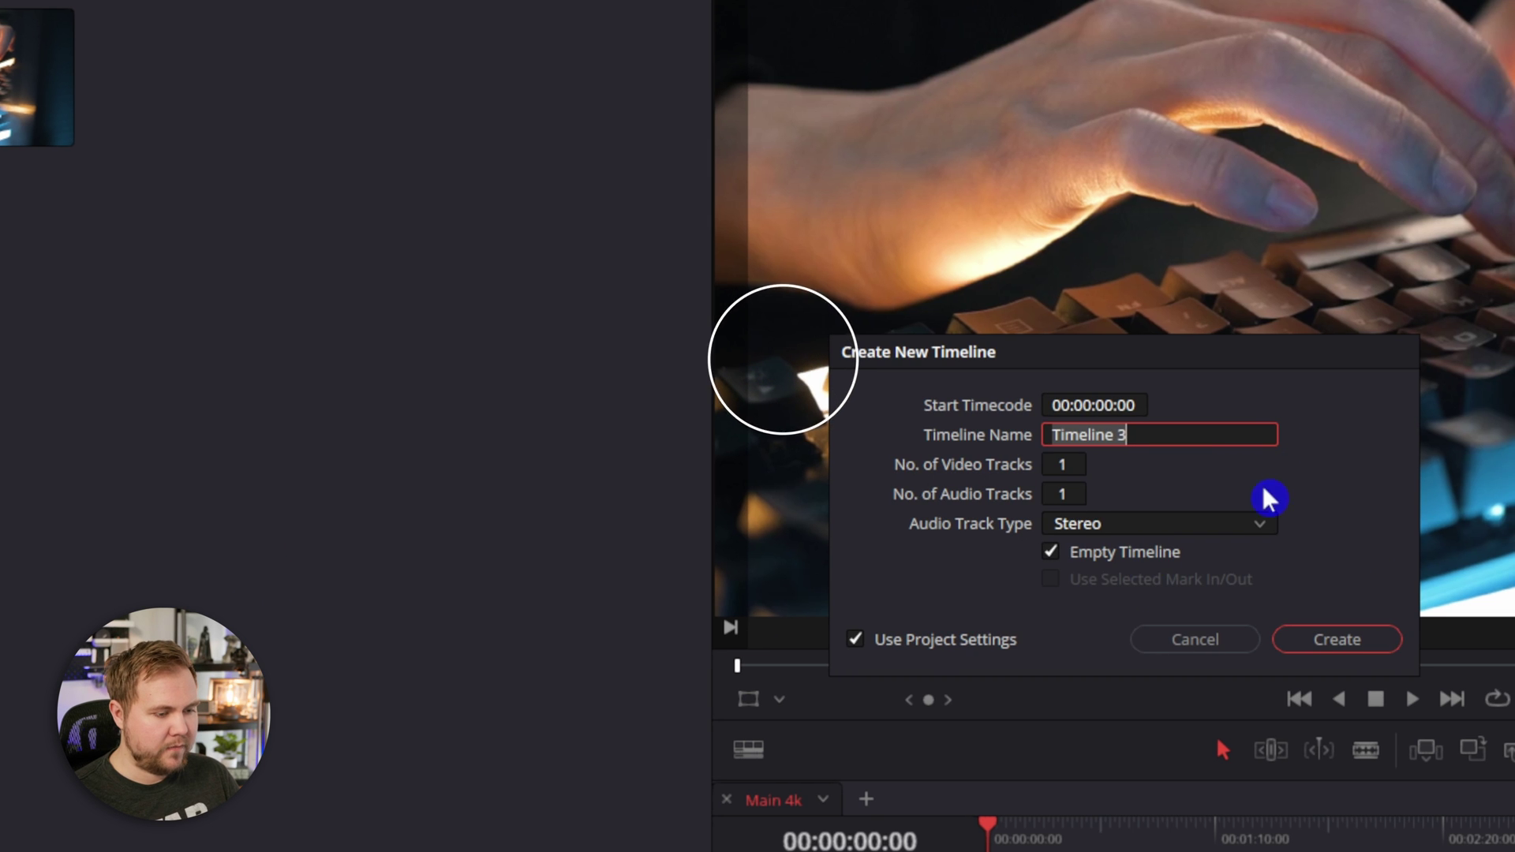
click(854, 625)
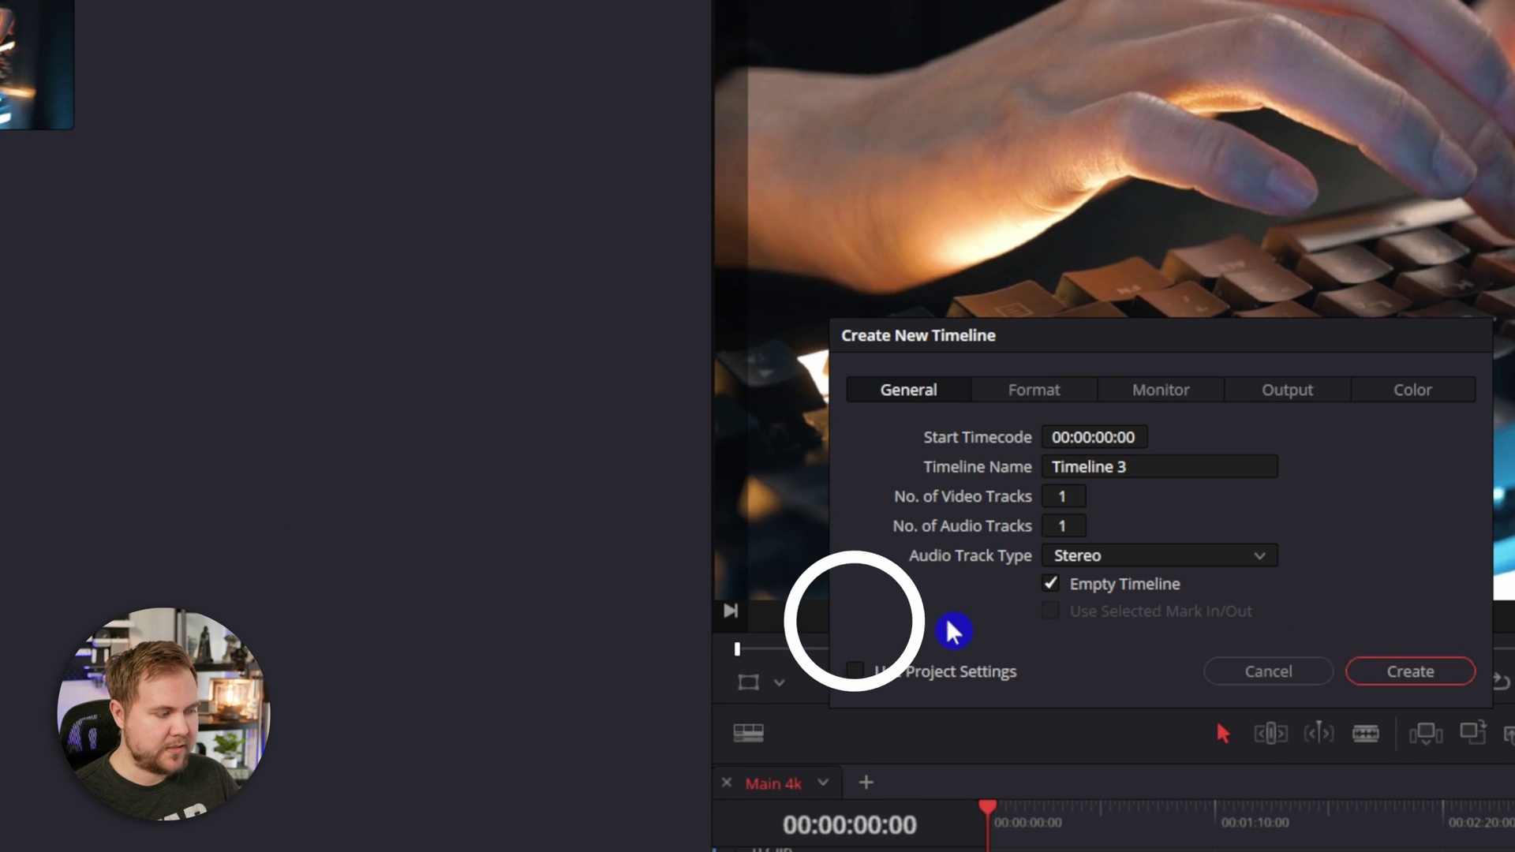
click(1057, 389)
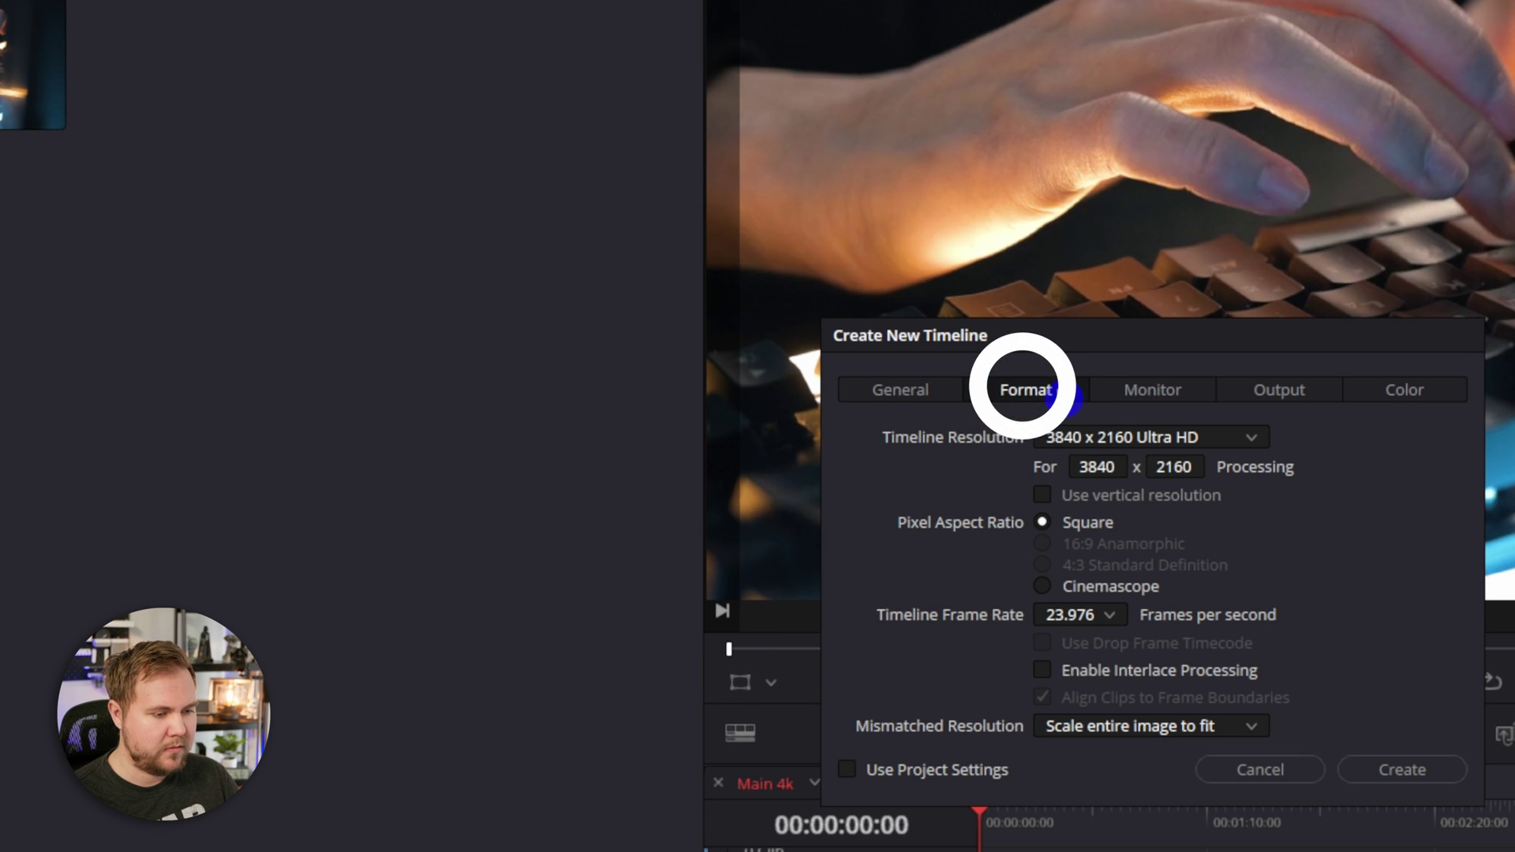
click(1095, 576)
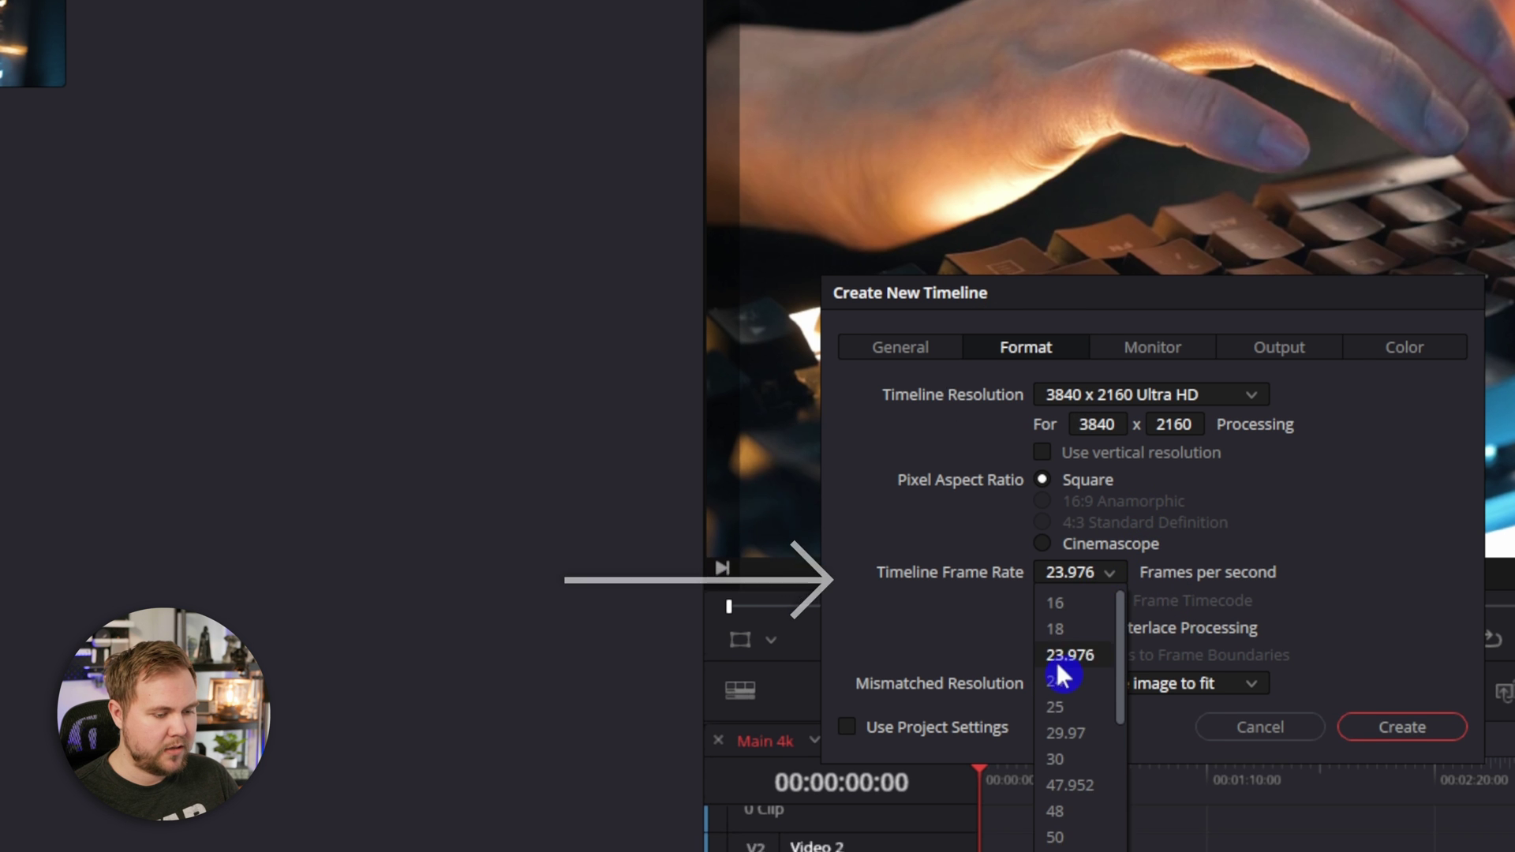
scroll(1072, 741, down, 5)
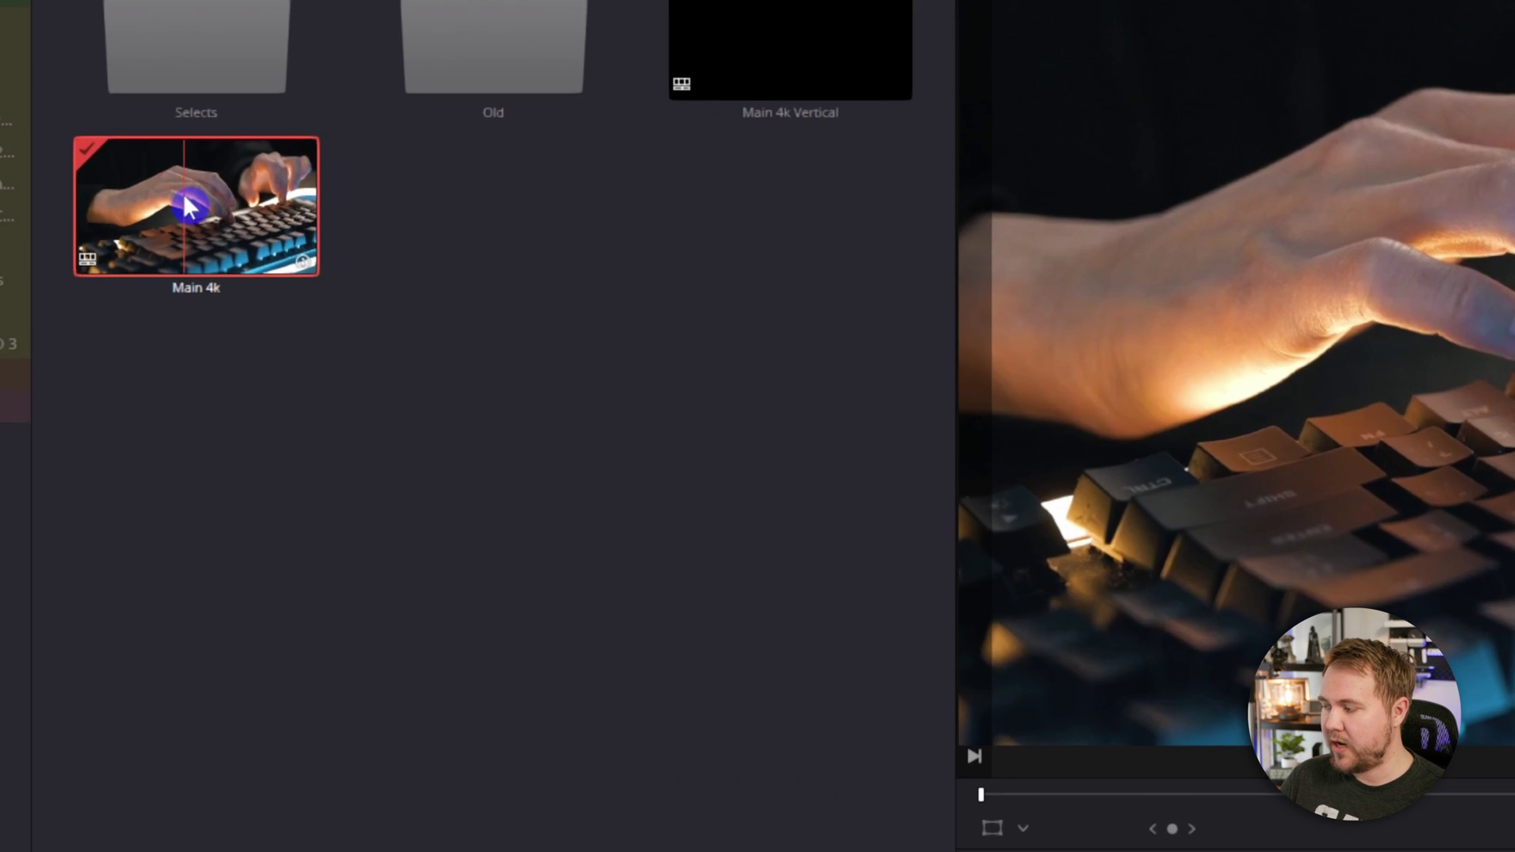
Open the Main 4k timeline's Timeline Settings to see its frame rate locked at 23.976
right_click(167, 193)
mouse_move(351, 223)
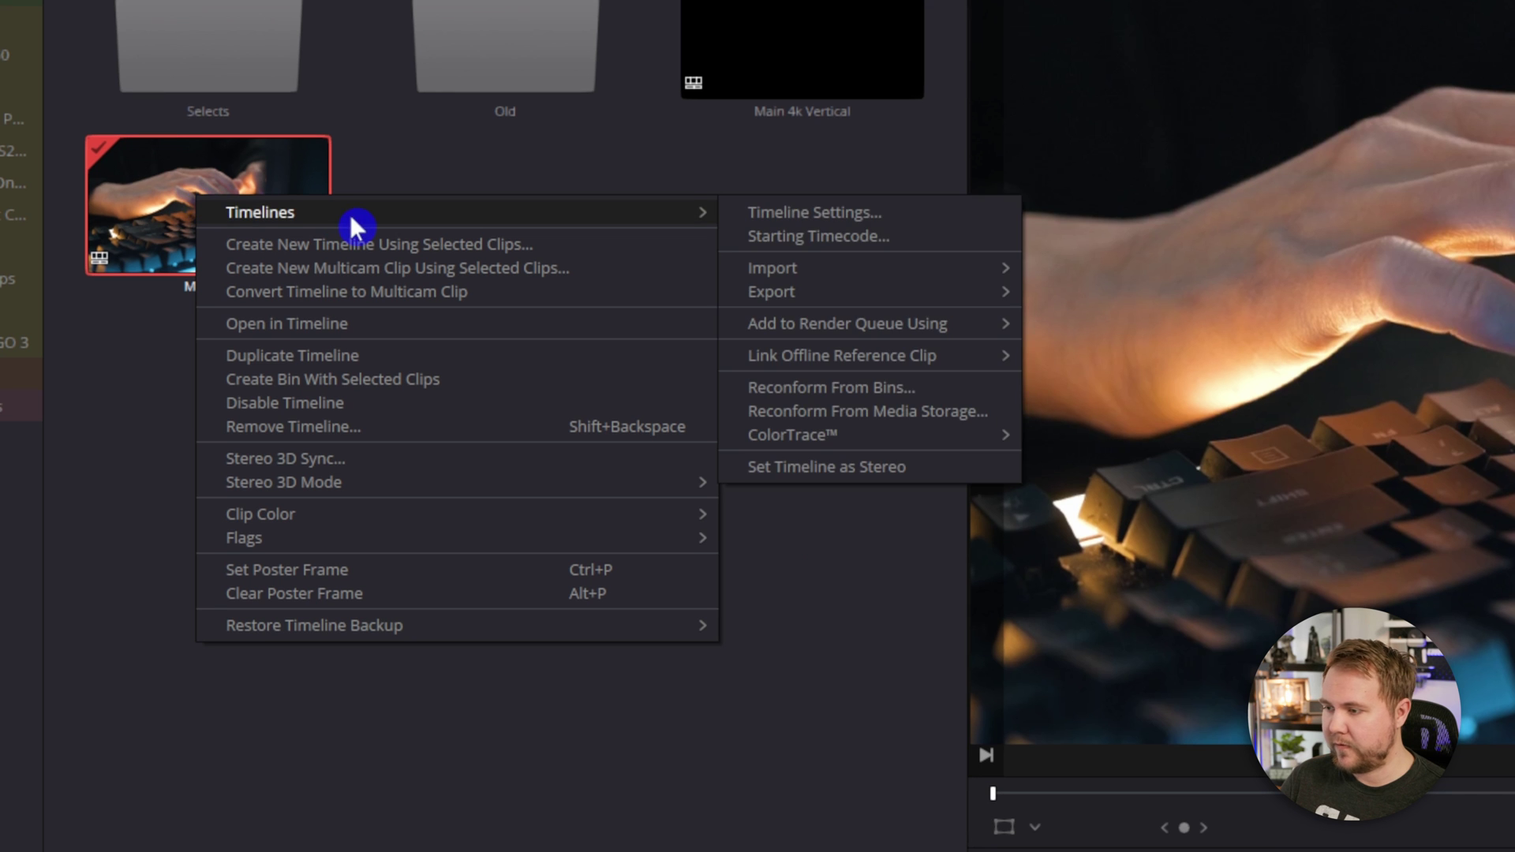
click(802, 215)
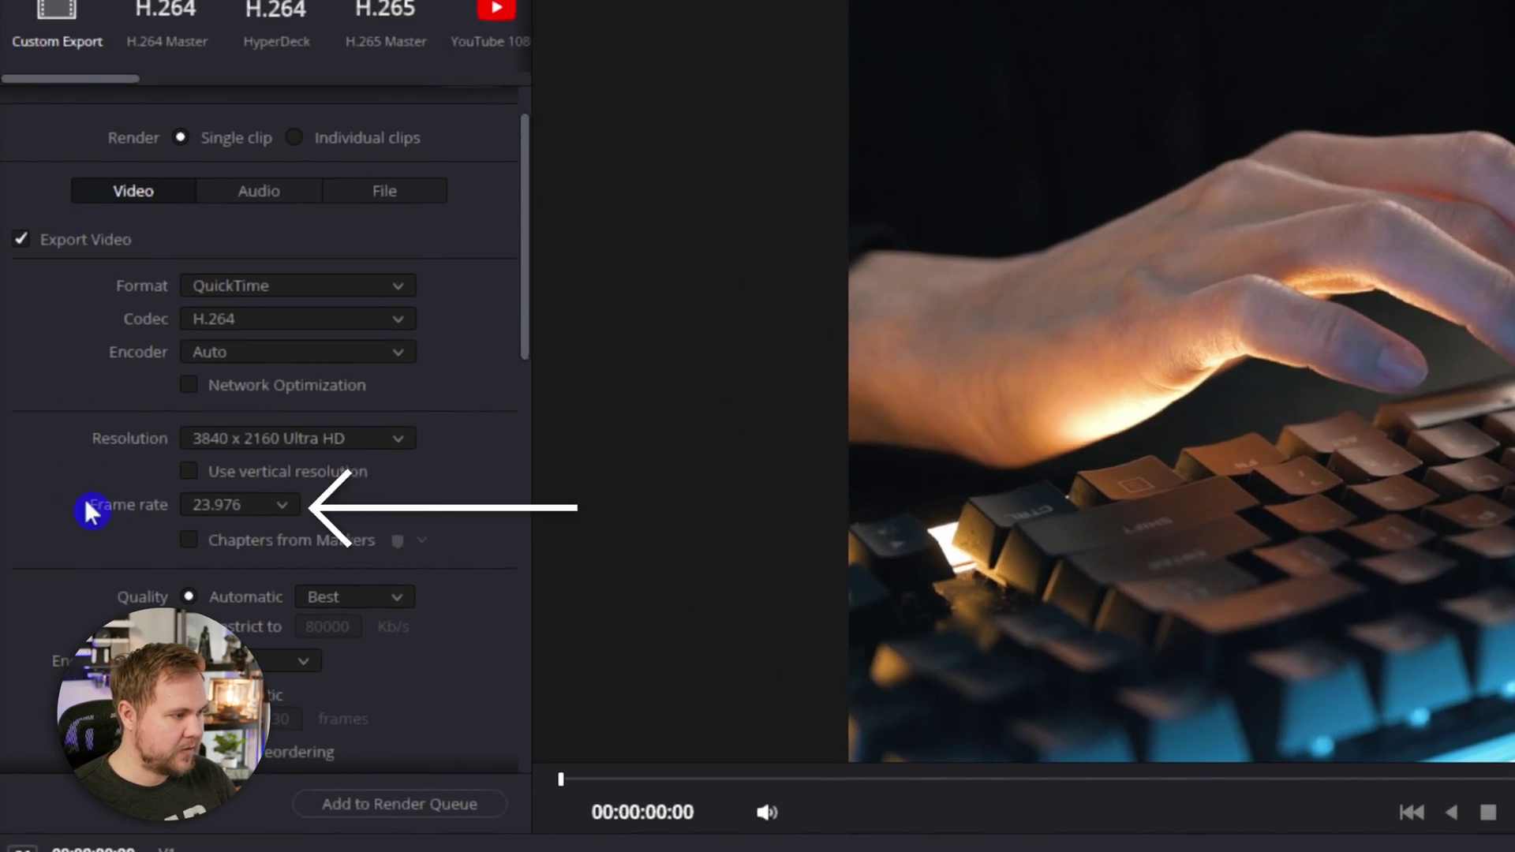
Review the available frame-rate choices in the Deliver page's Render Settings
click(221, 505)
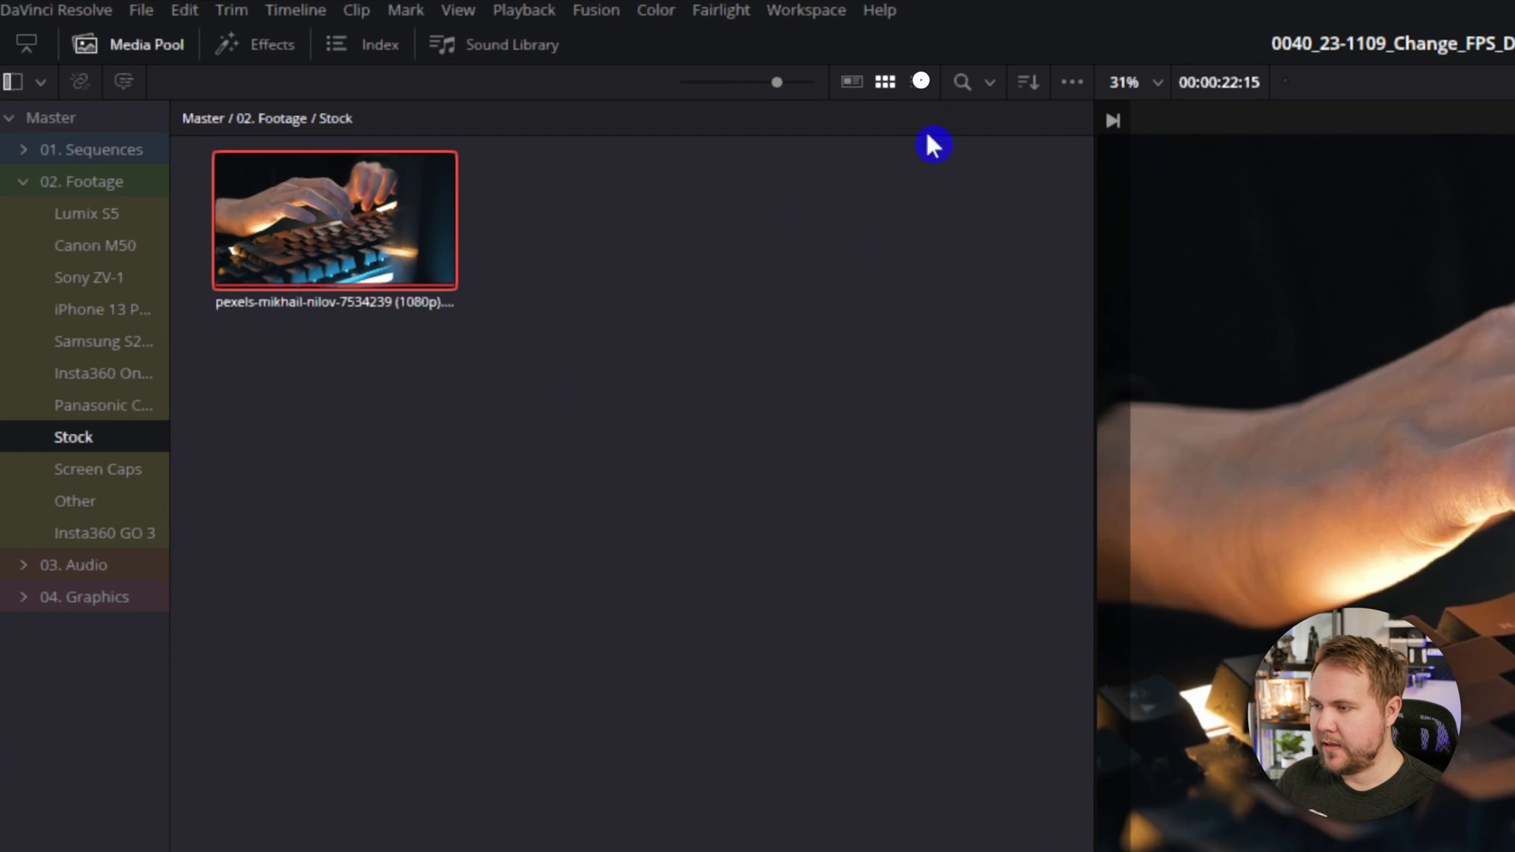
Switch the Stock bin to list view to reveal the keyboard clip's FPS, then show Metadata
click(918, 81)
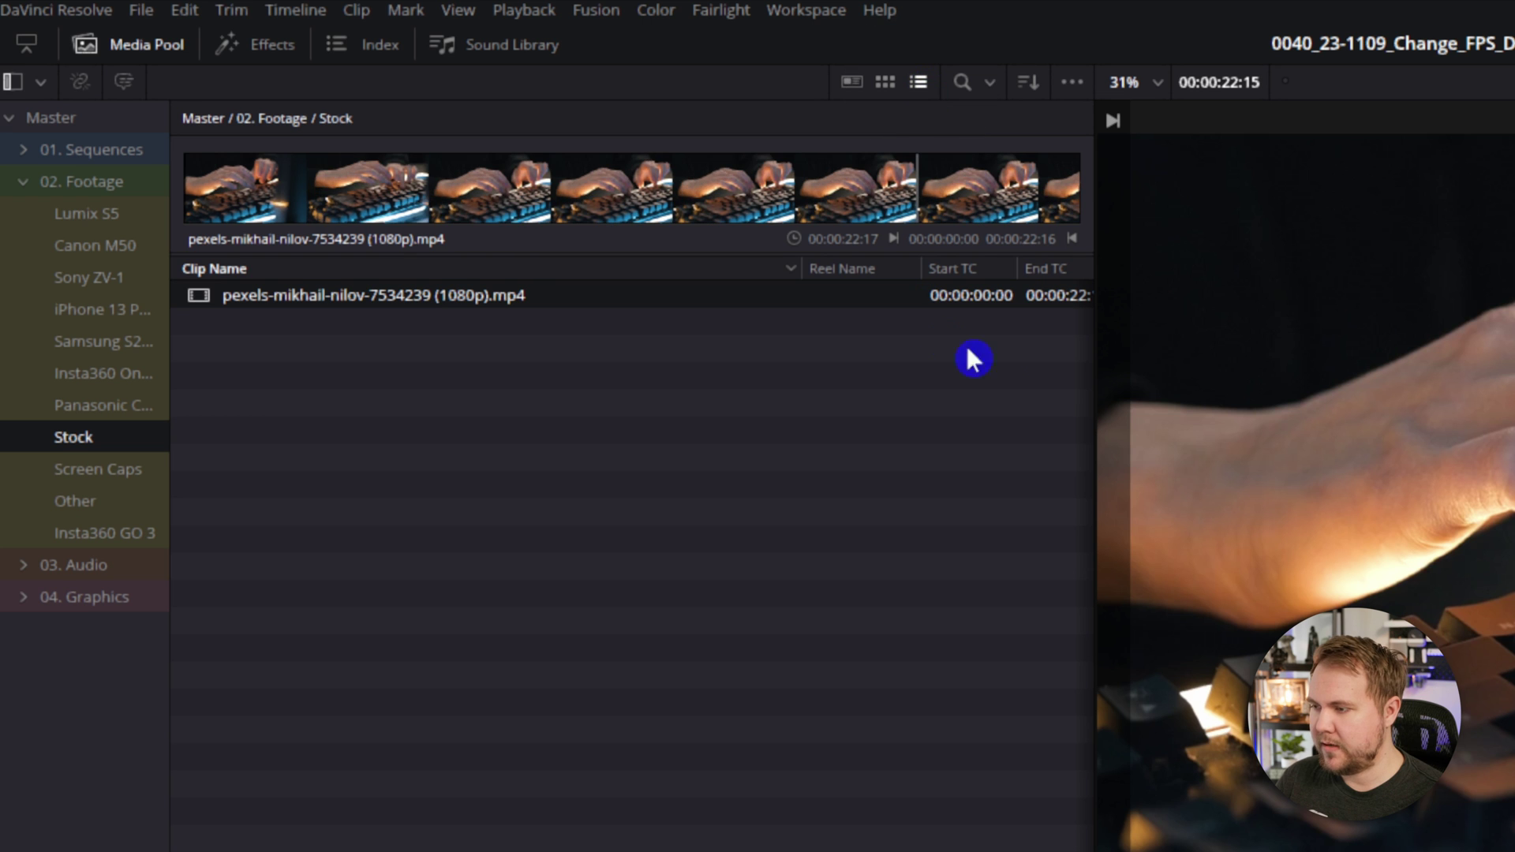
drag(966, 368, 262, 354)
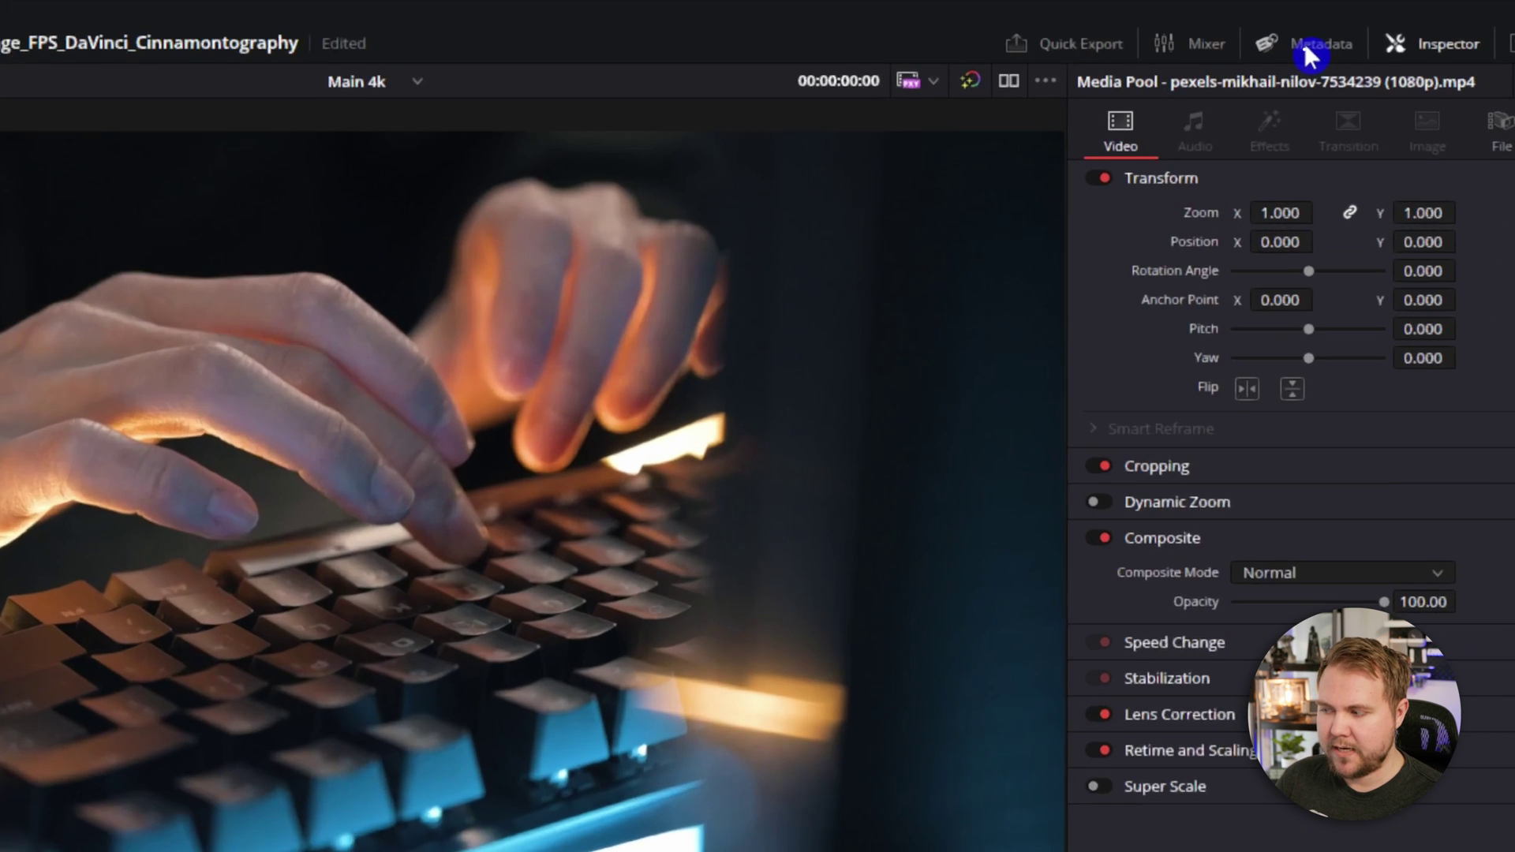
click(1395, 24)
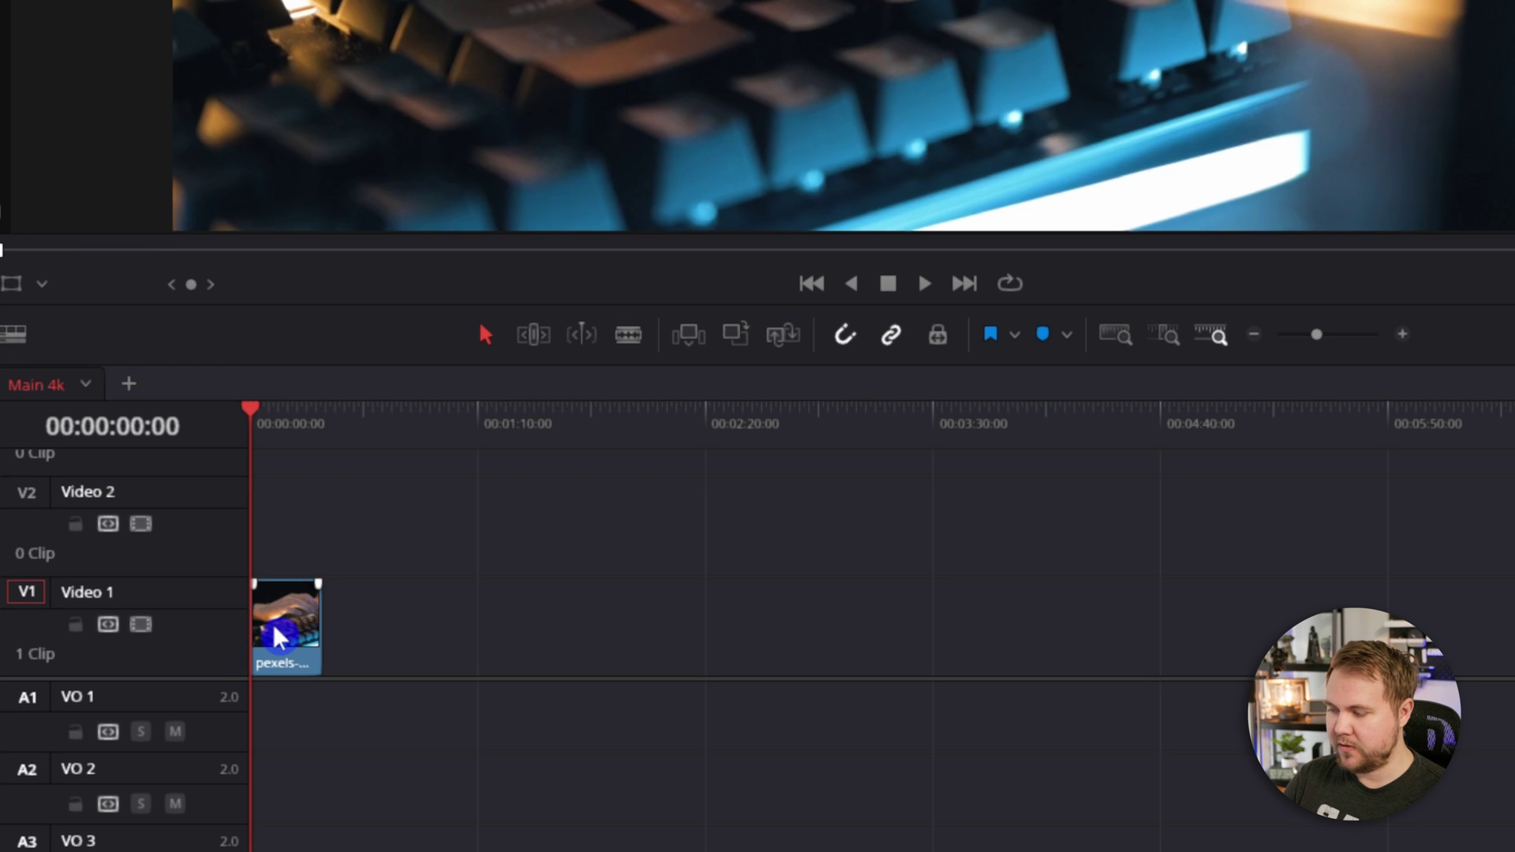
Retime the timeline keyboard clip to 48 frames per second using the R speed shortcut
key(r)
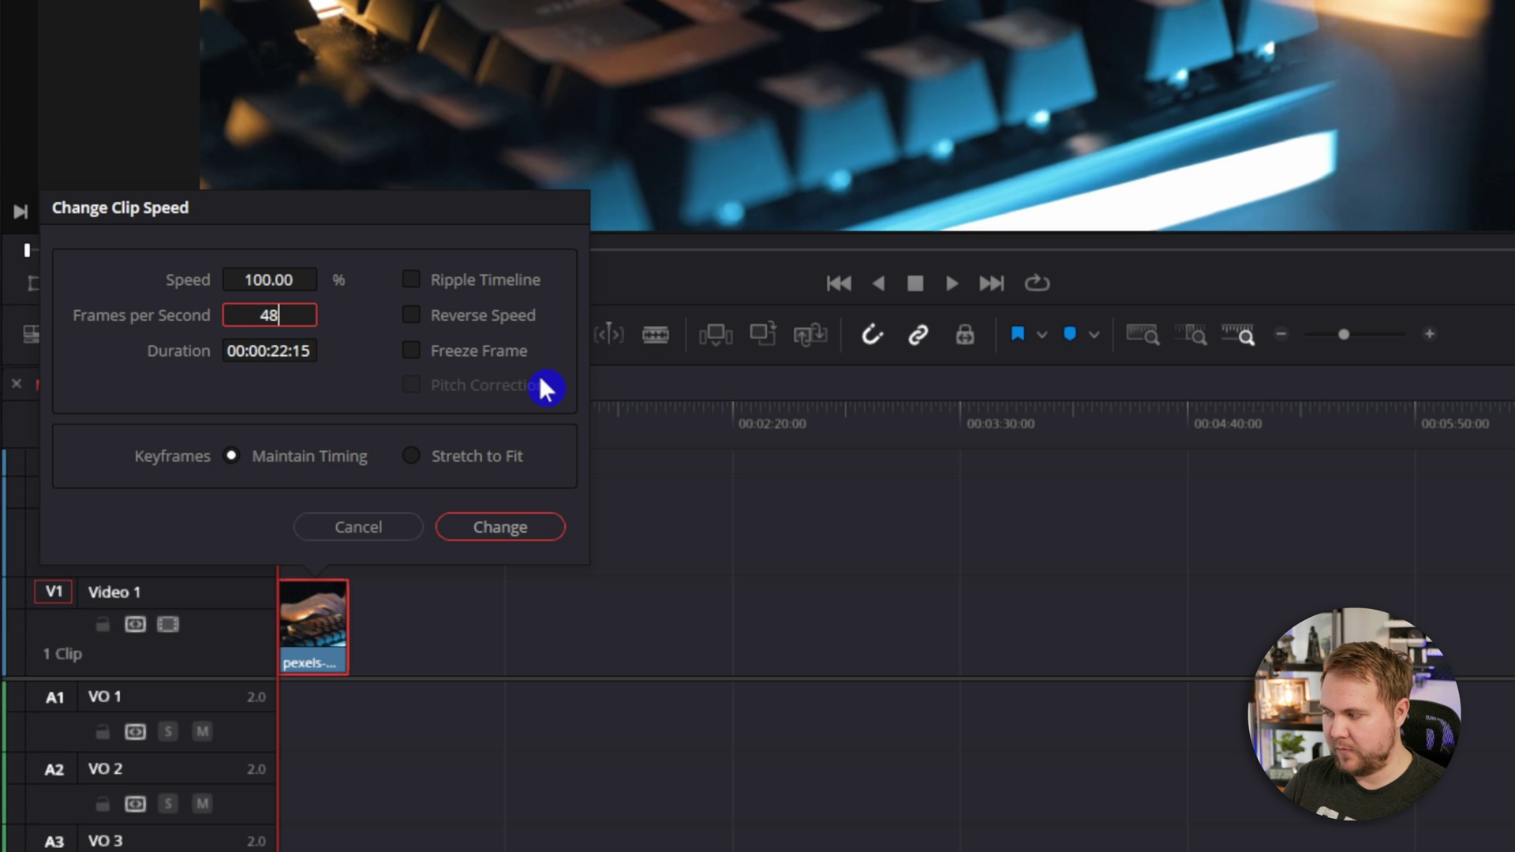
text(48)
key(Return)
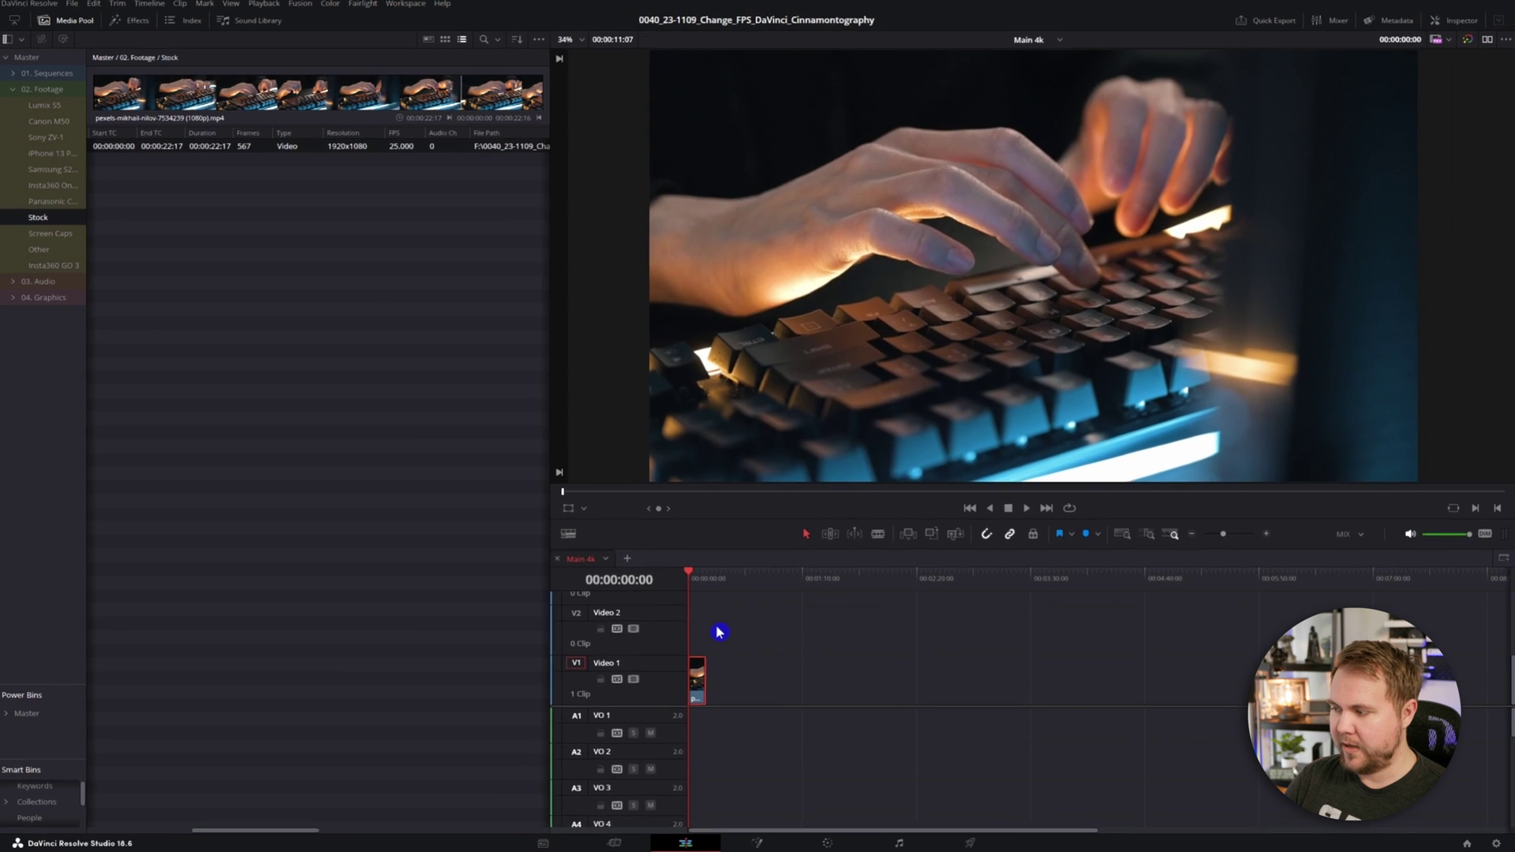
Play the timeline to check the retimed clip, stopping about six seconds in
key(space)
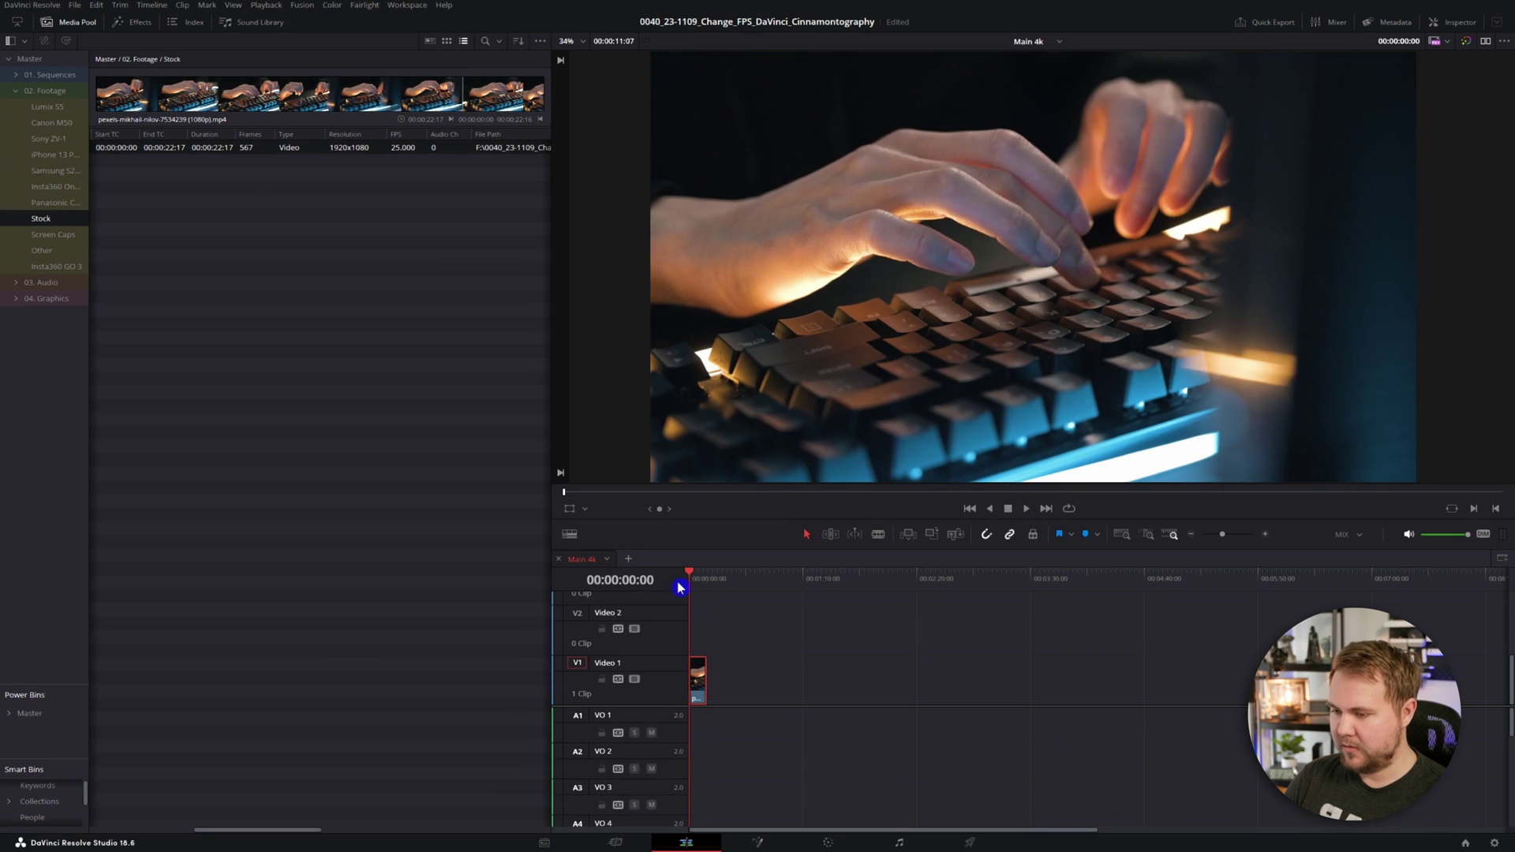
key(space)
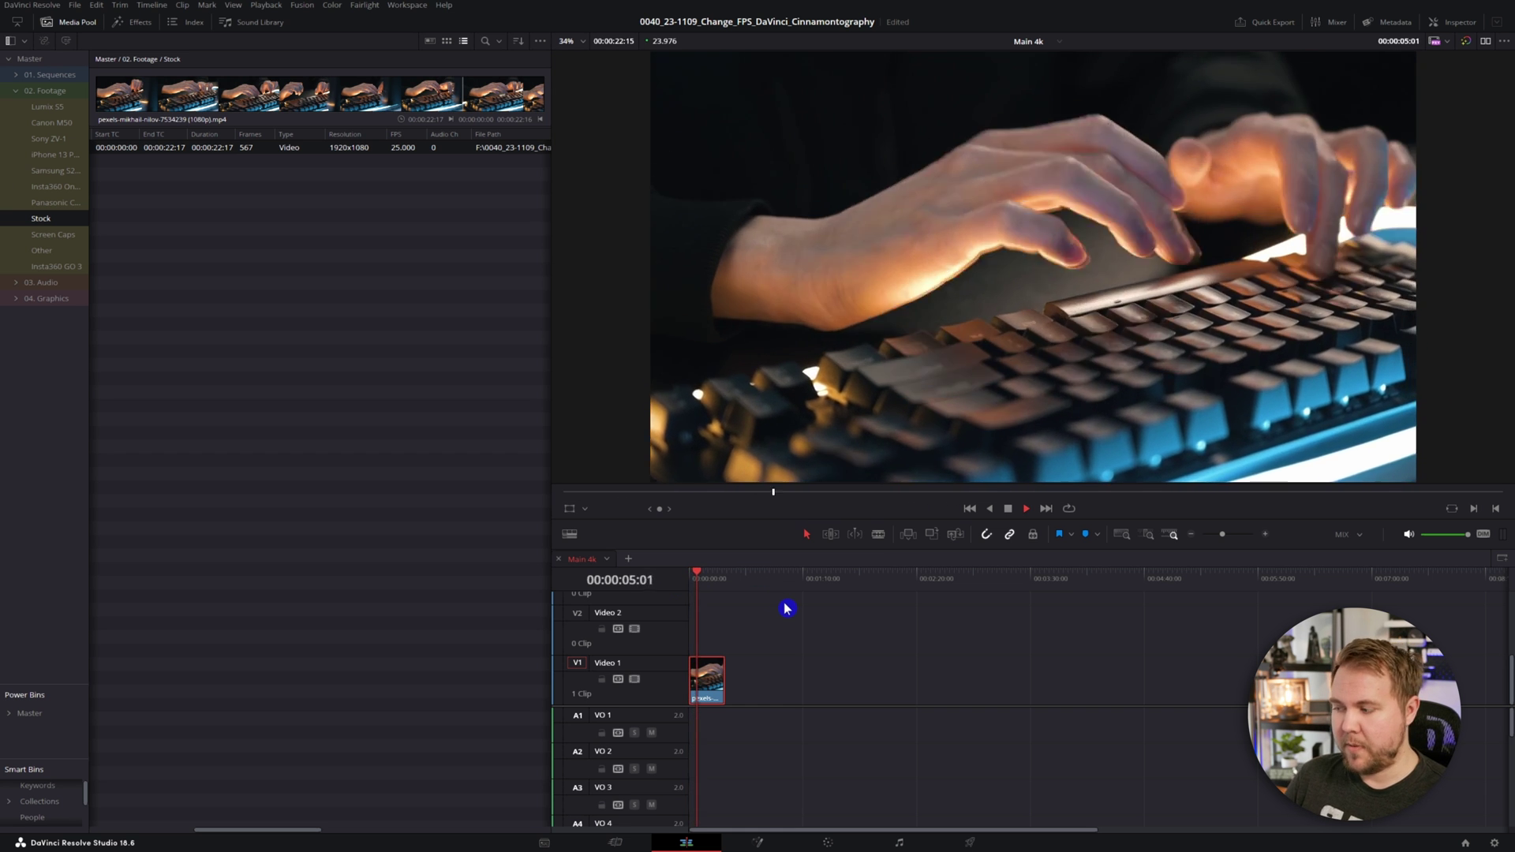
key(space)
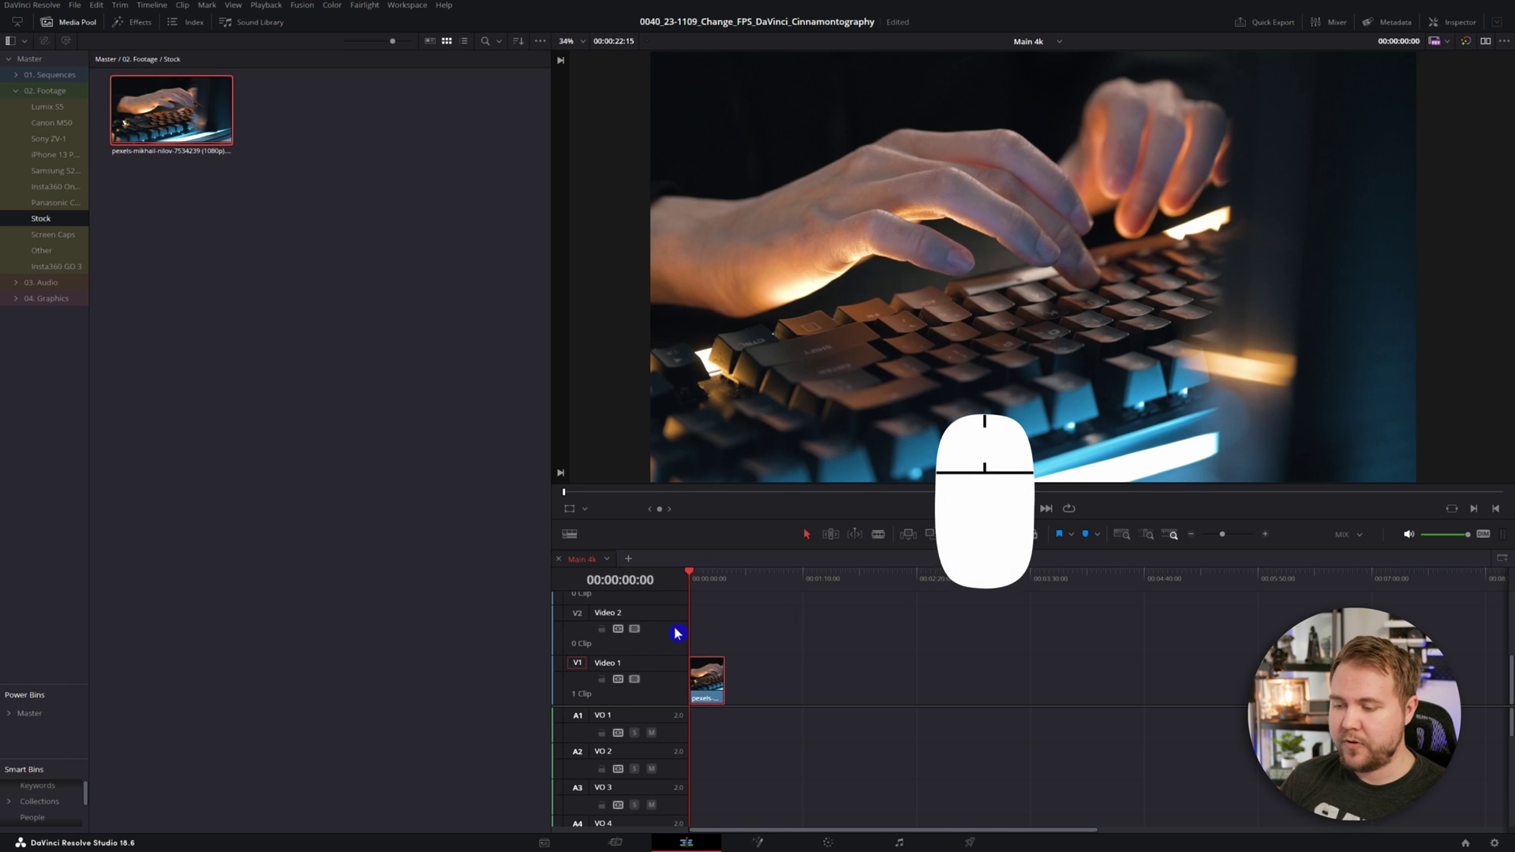
Enter 48 frames per second in the keyboard clip's Change Clip Speed settings
right_click(724, 661)
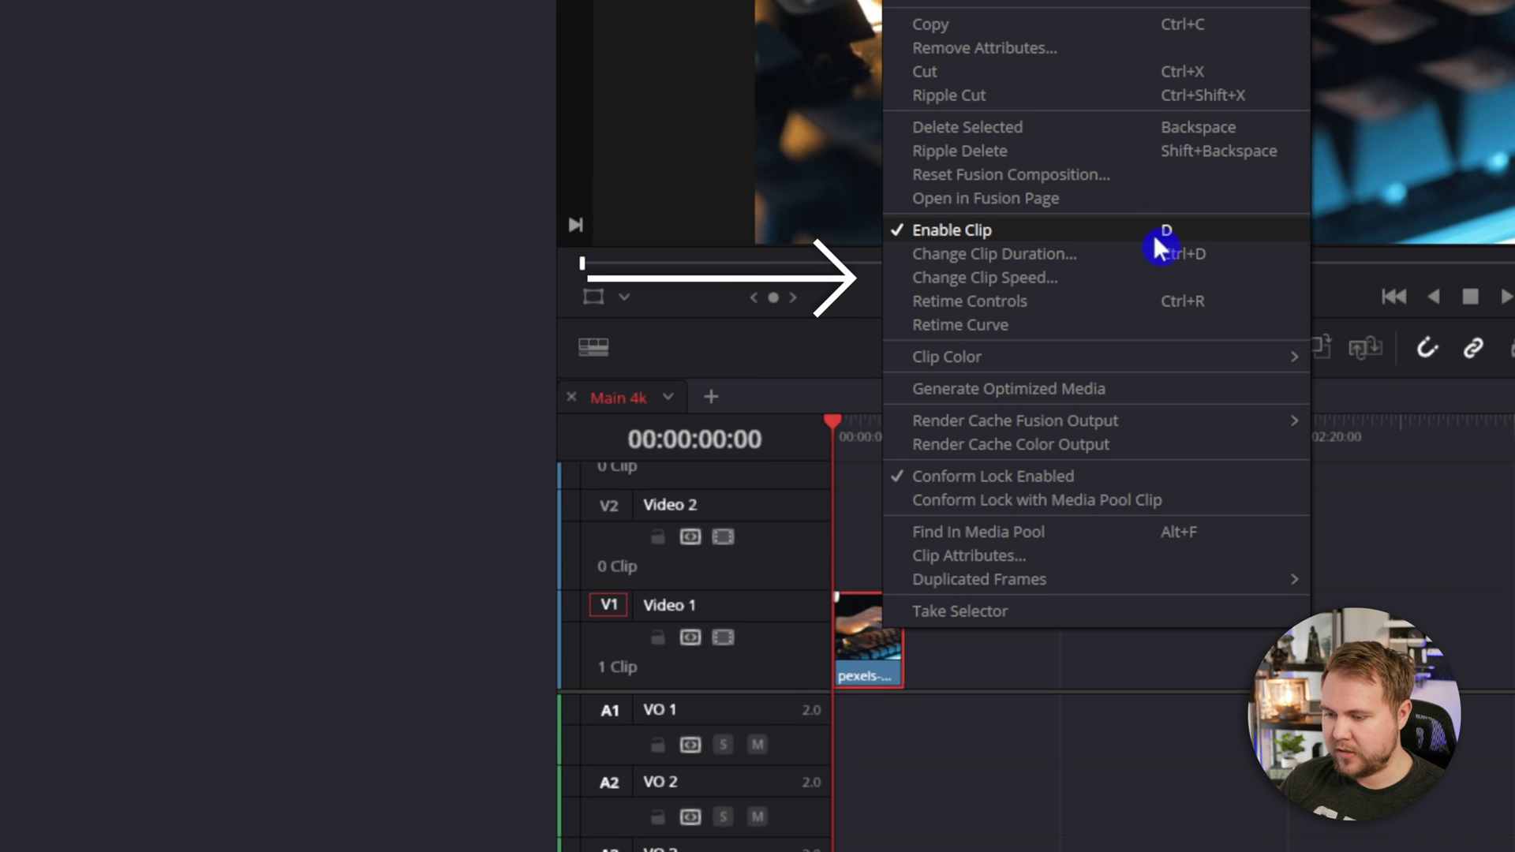
click(1175, 283)
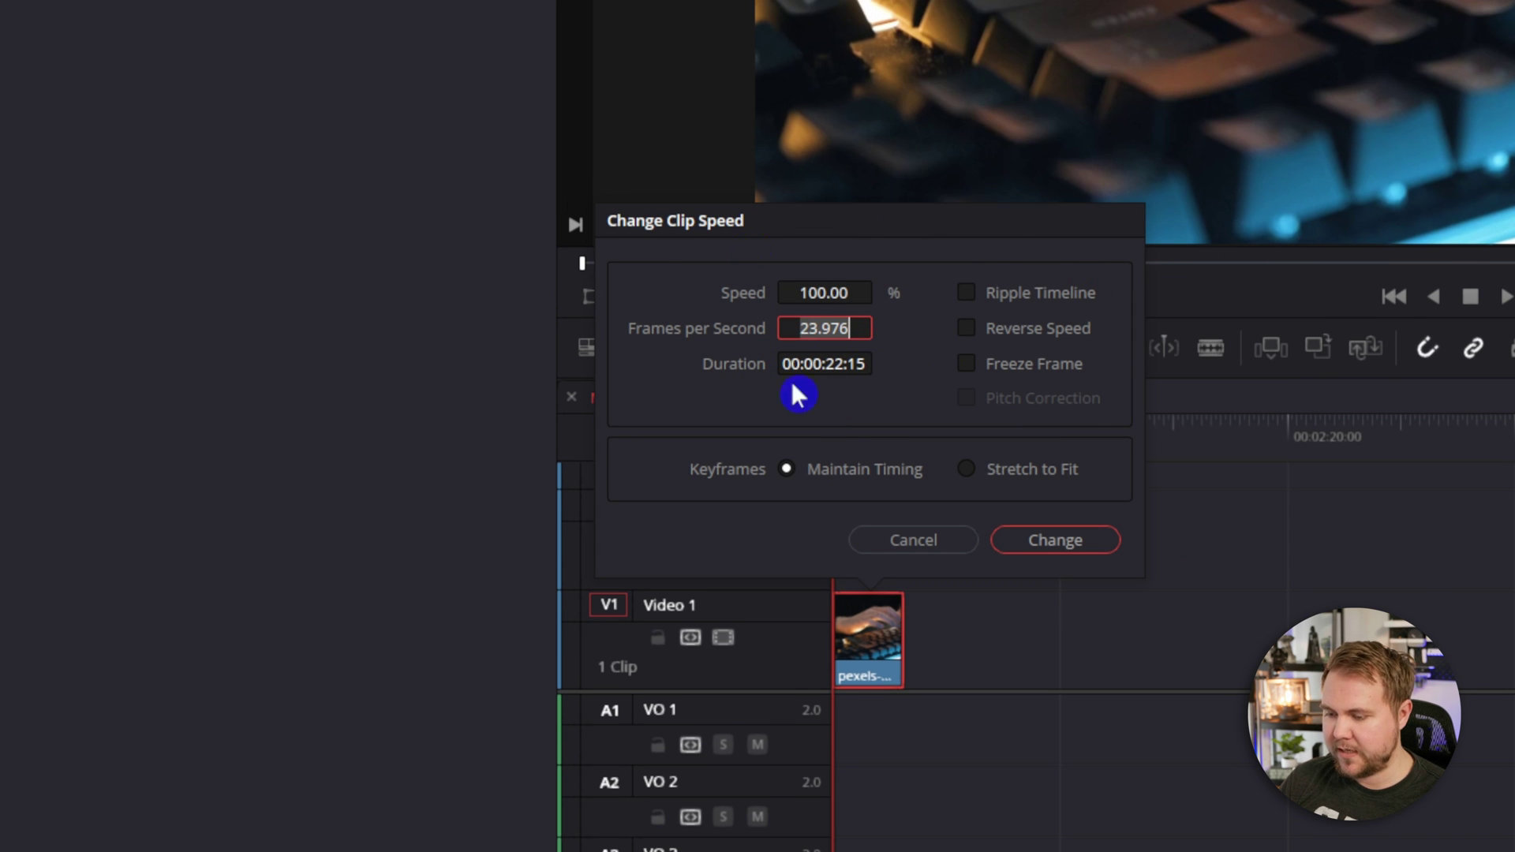
text(48)
key(Return)
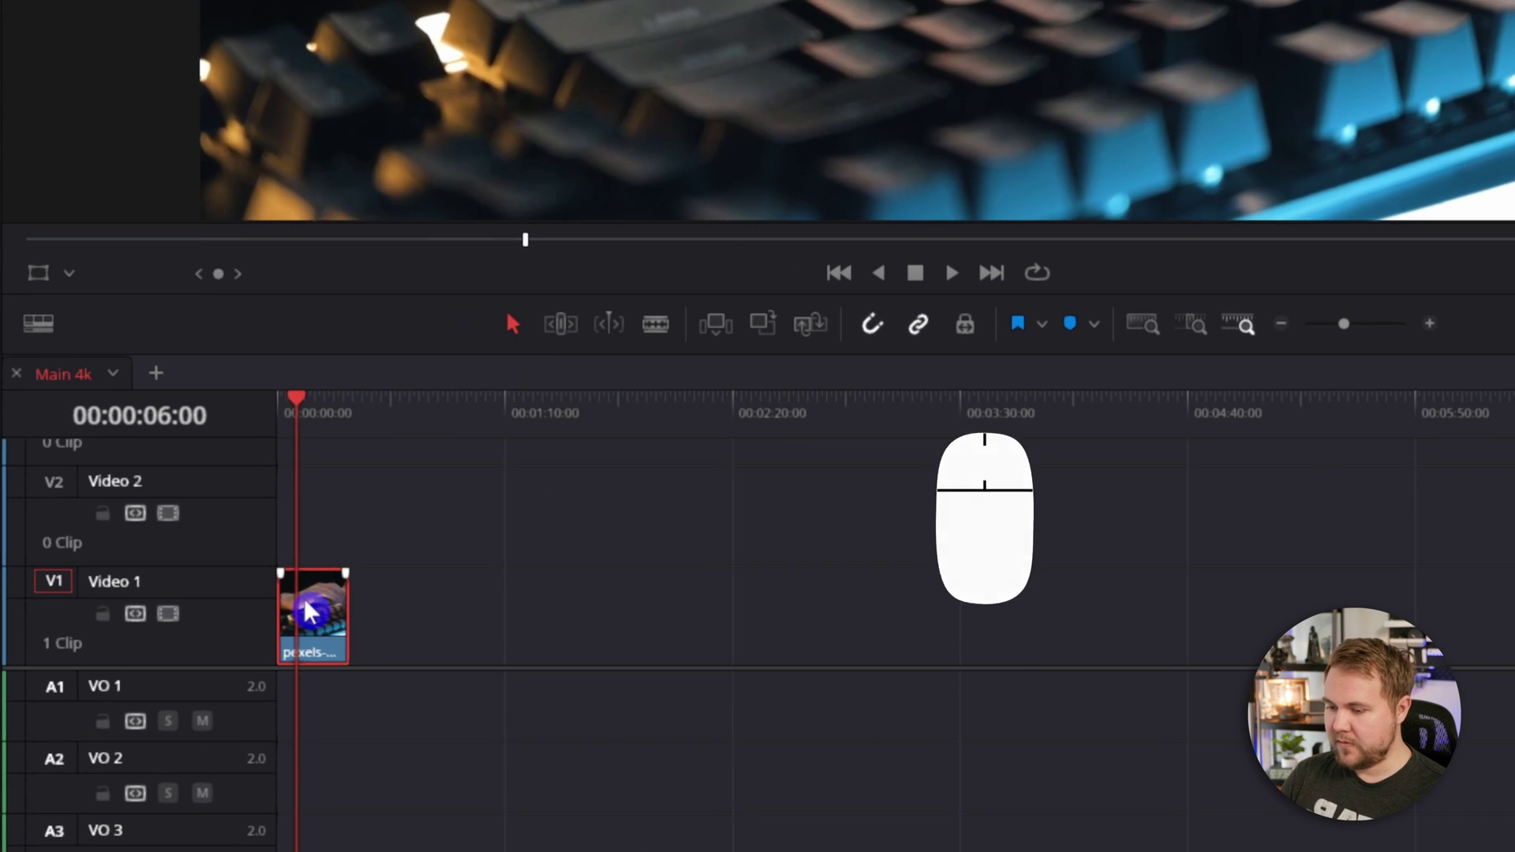
Set the timeline clip's Video Frame Rate attribute to 48, then view the media pool as thumbnails
right_click(705, 677)
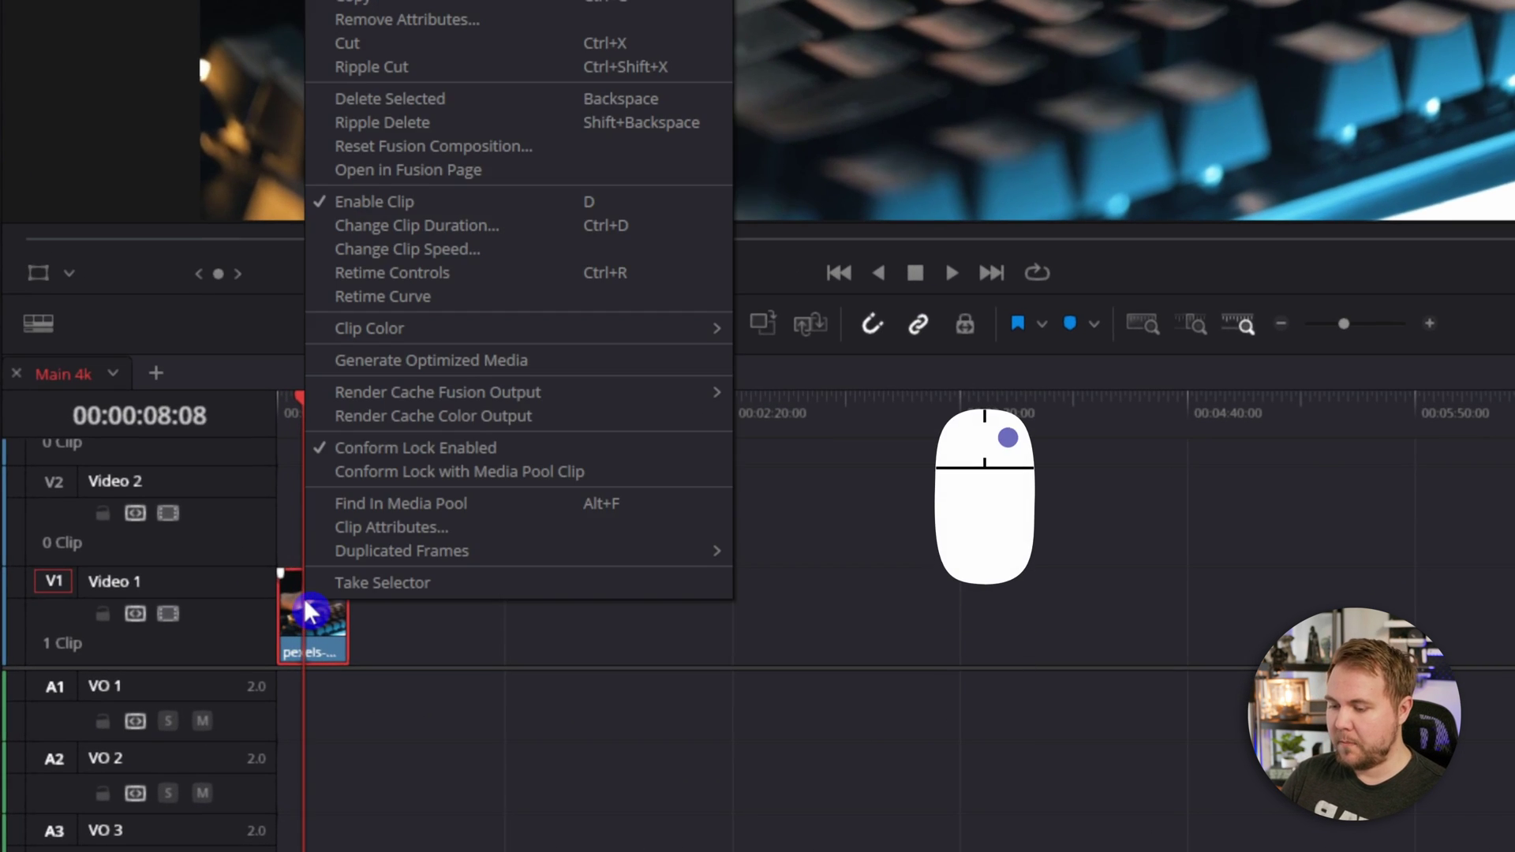
click(418, 529)
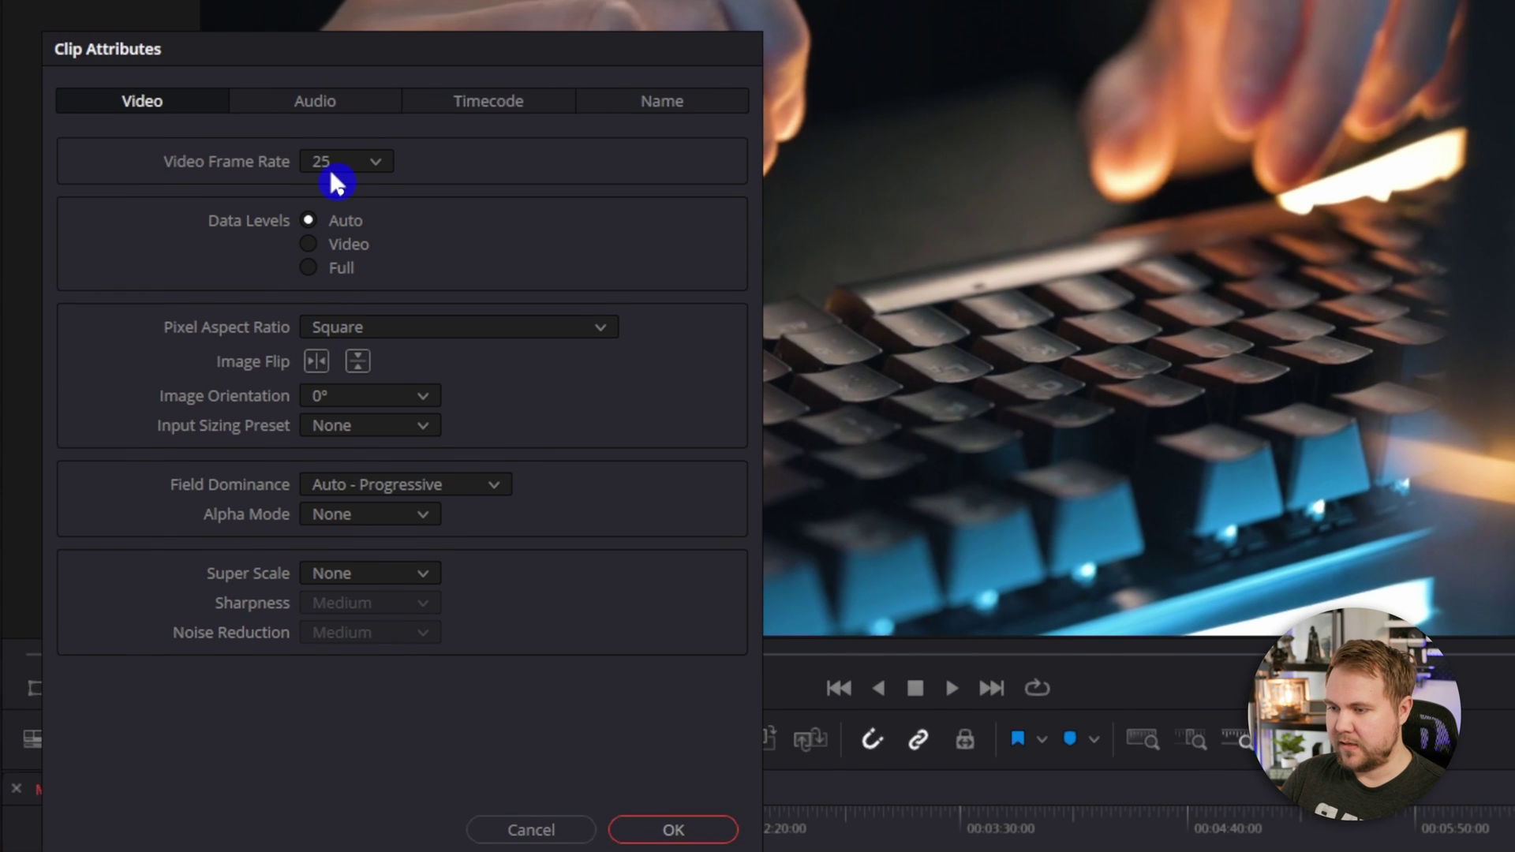
click(330, 166)
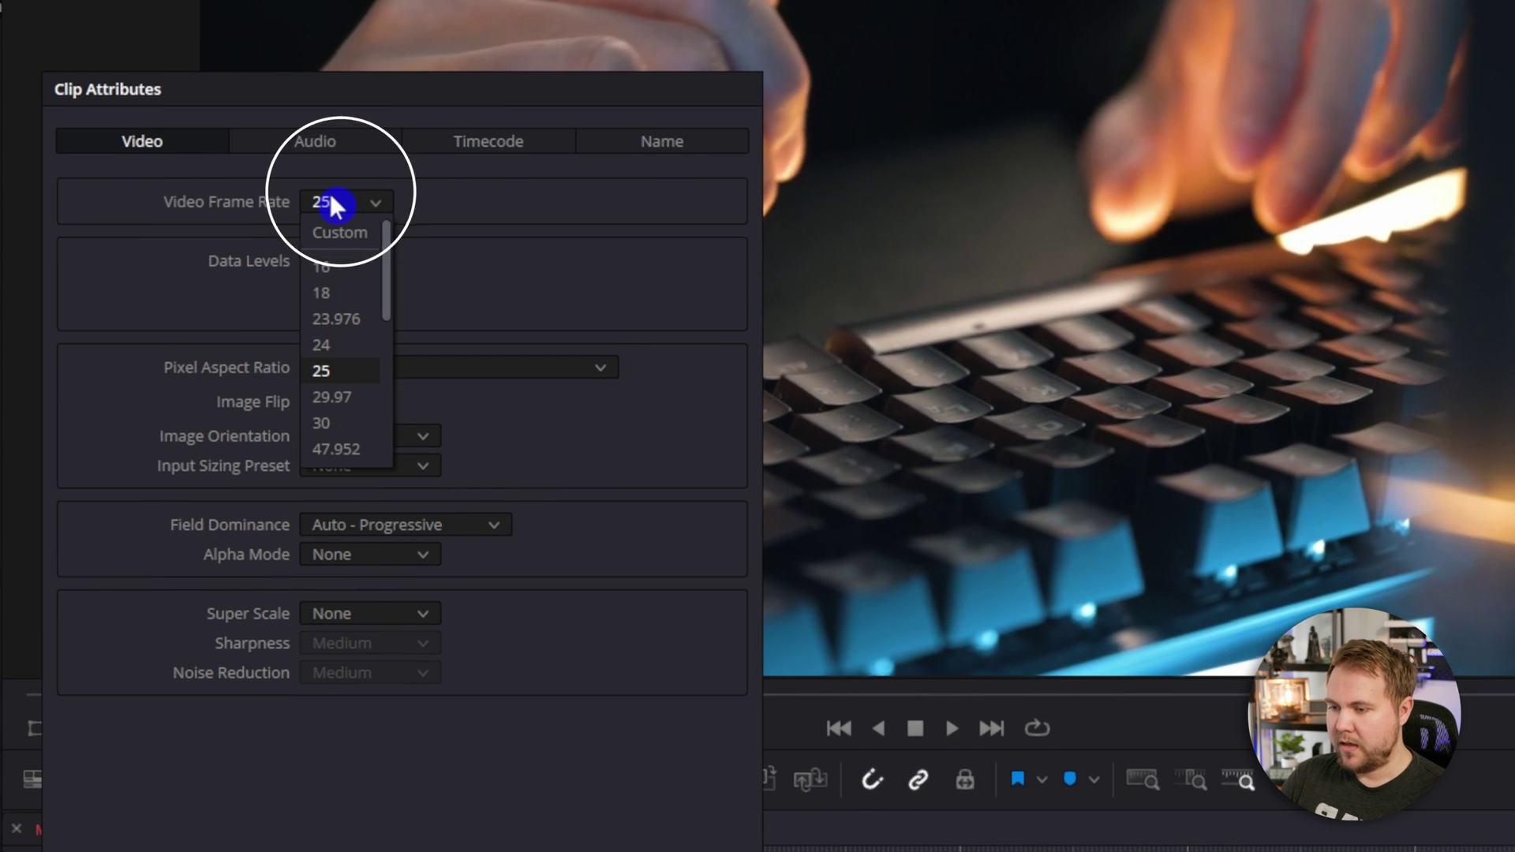
scroll(362, 434, down, 1)
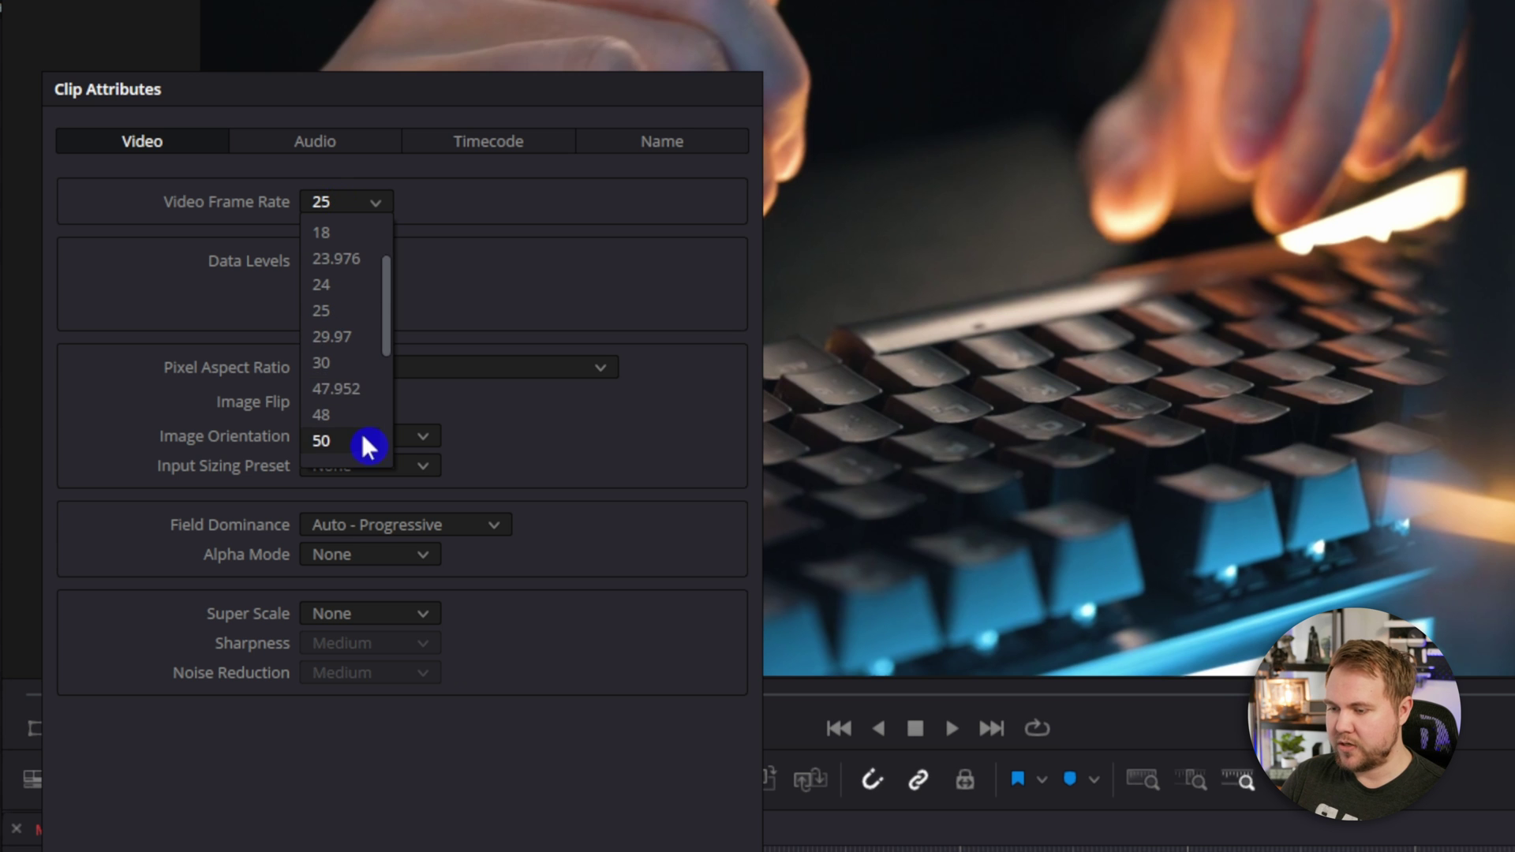
click(361, 439)
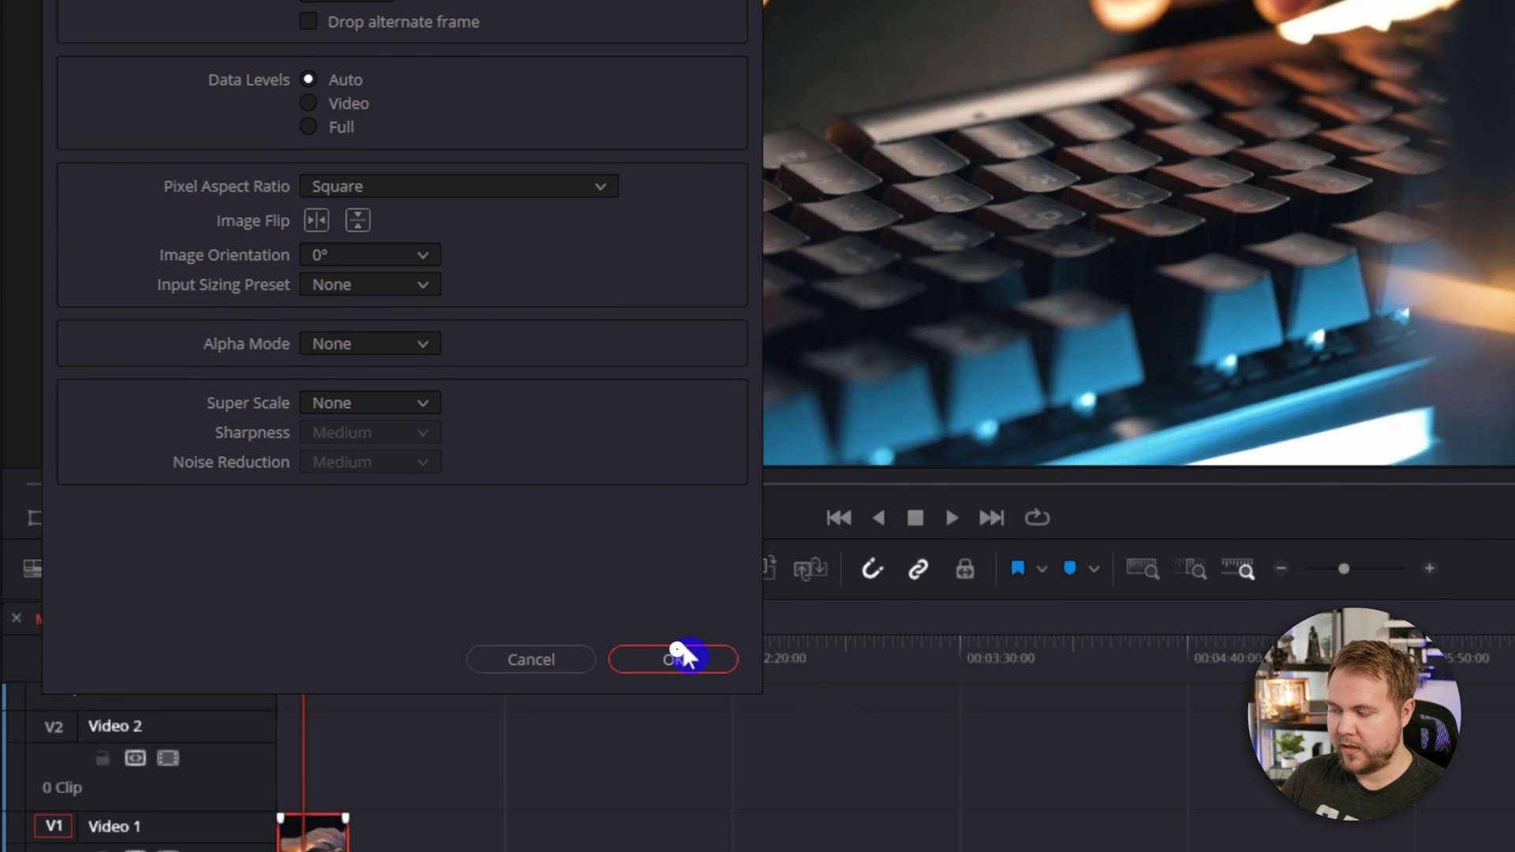
click(679, 657)
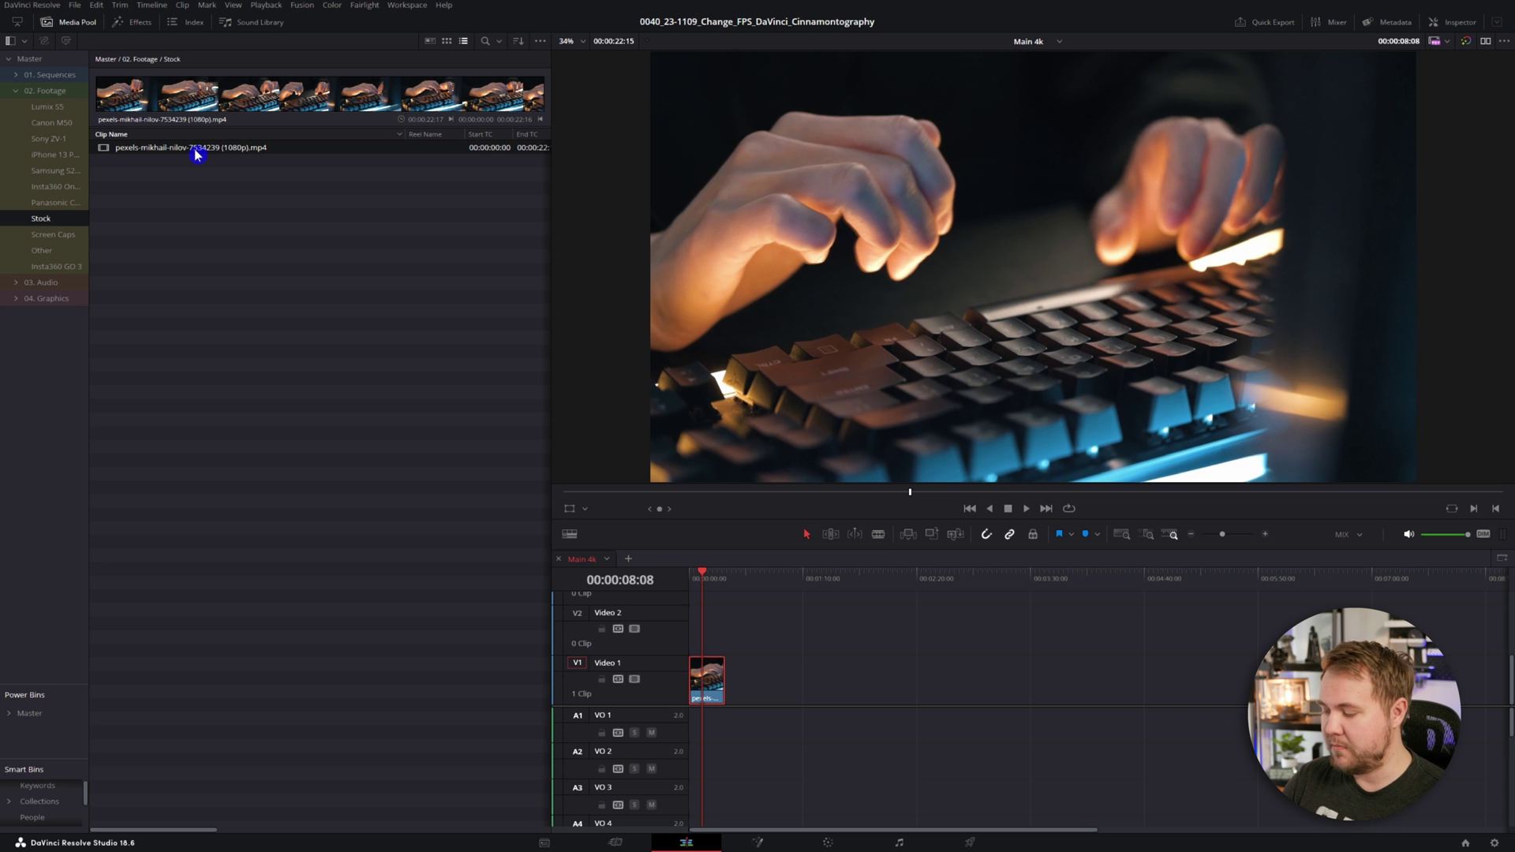
click(447, 41)
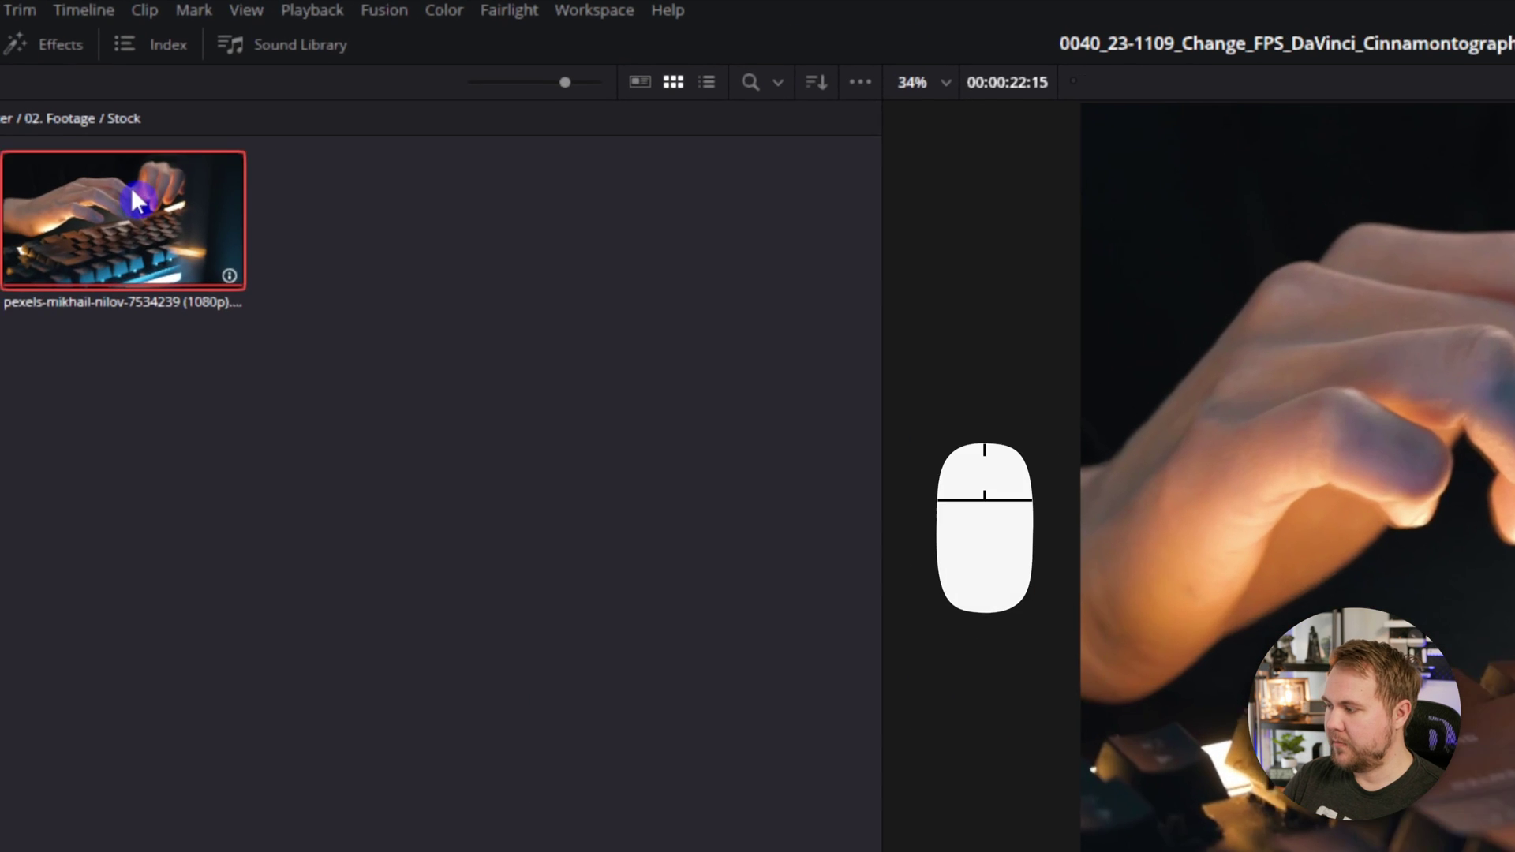
Set the media pool keyboard clip's Video Frame Rate attribute to 48 and delete the offline timeline clip
right_click(344, 173)
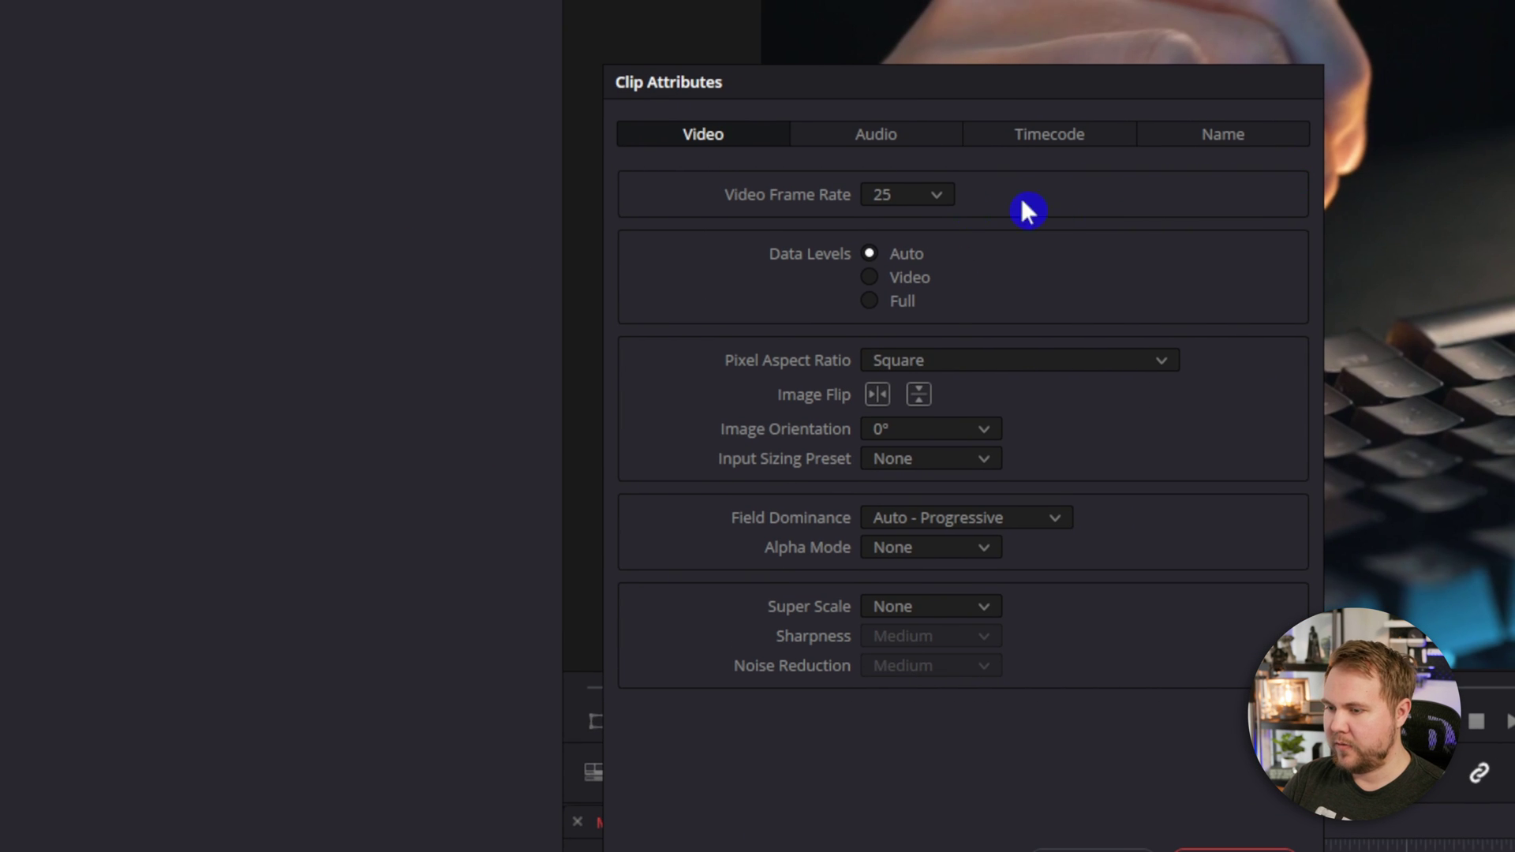
click(882, 203)
scroll(913, 419, down, 2)
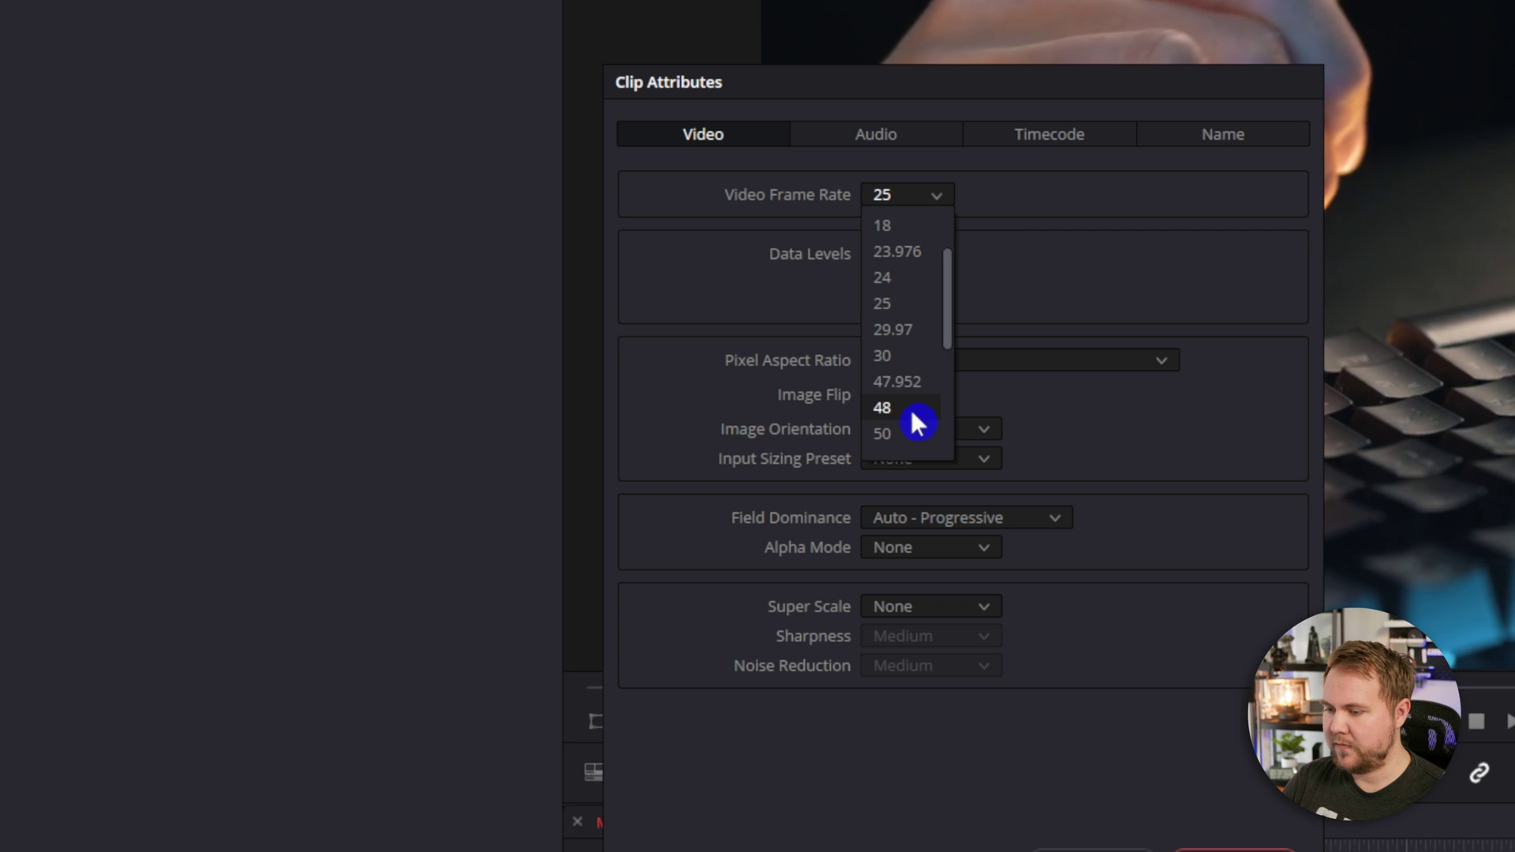
click(912, 407)
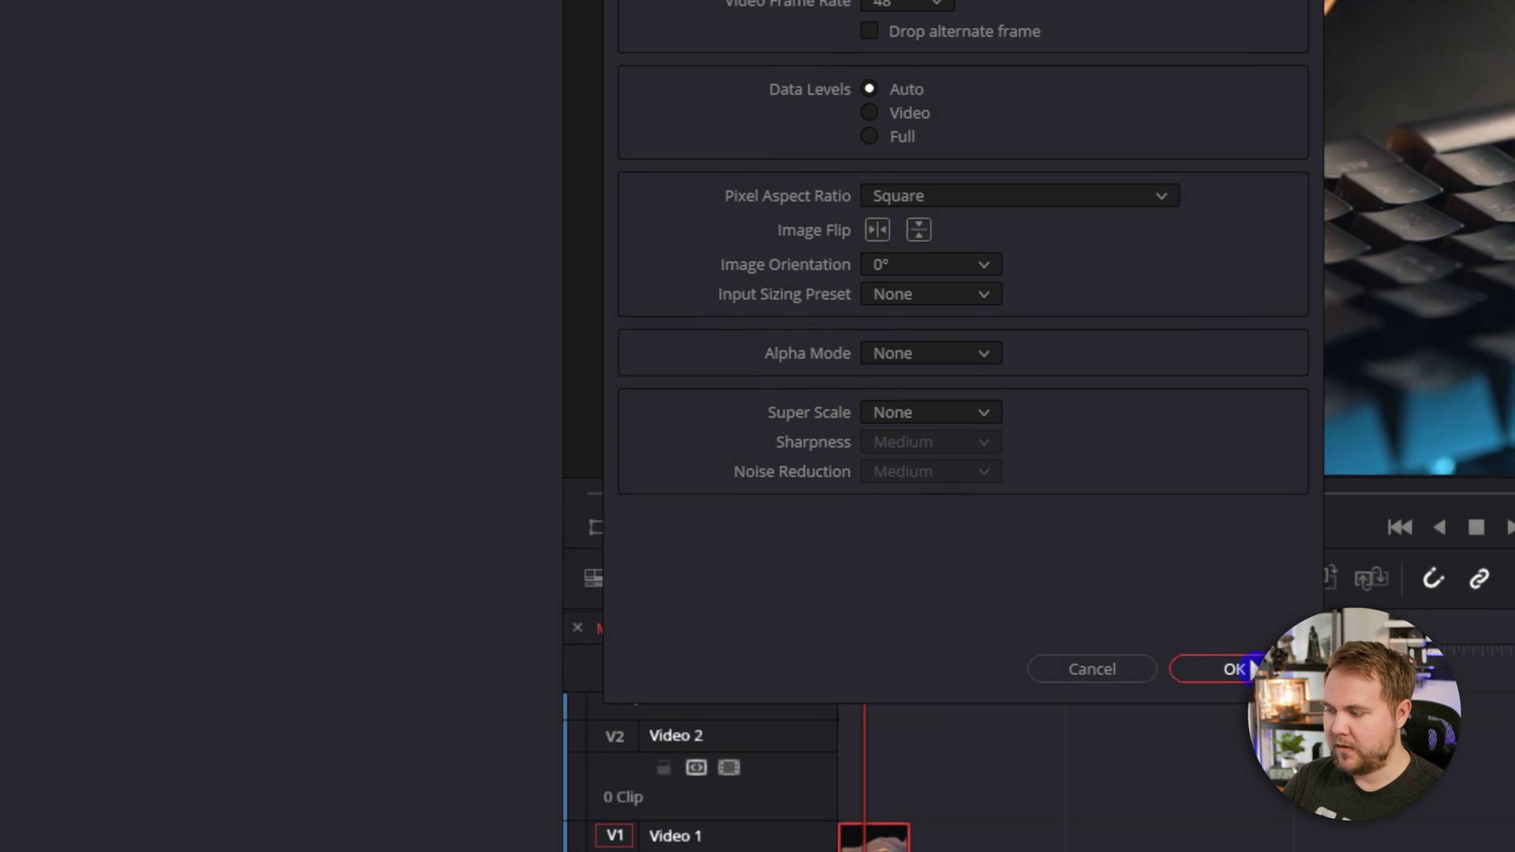
click(1243, 668)
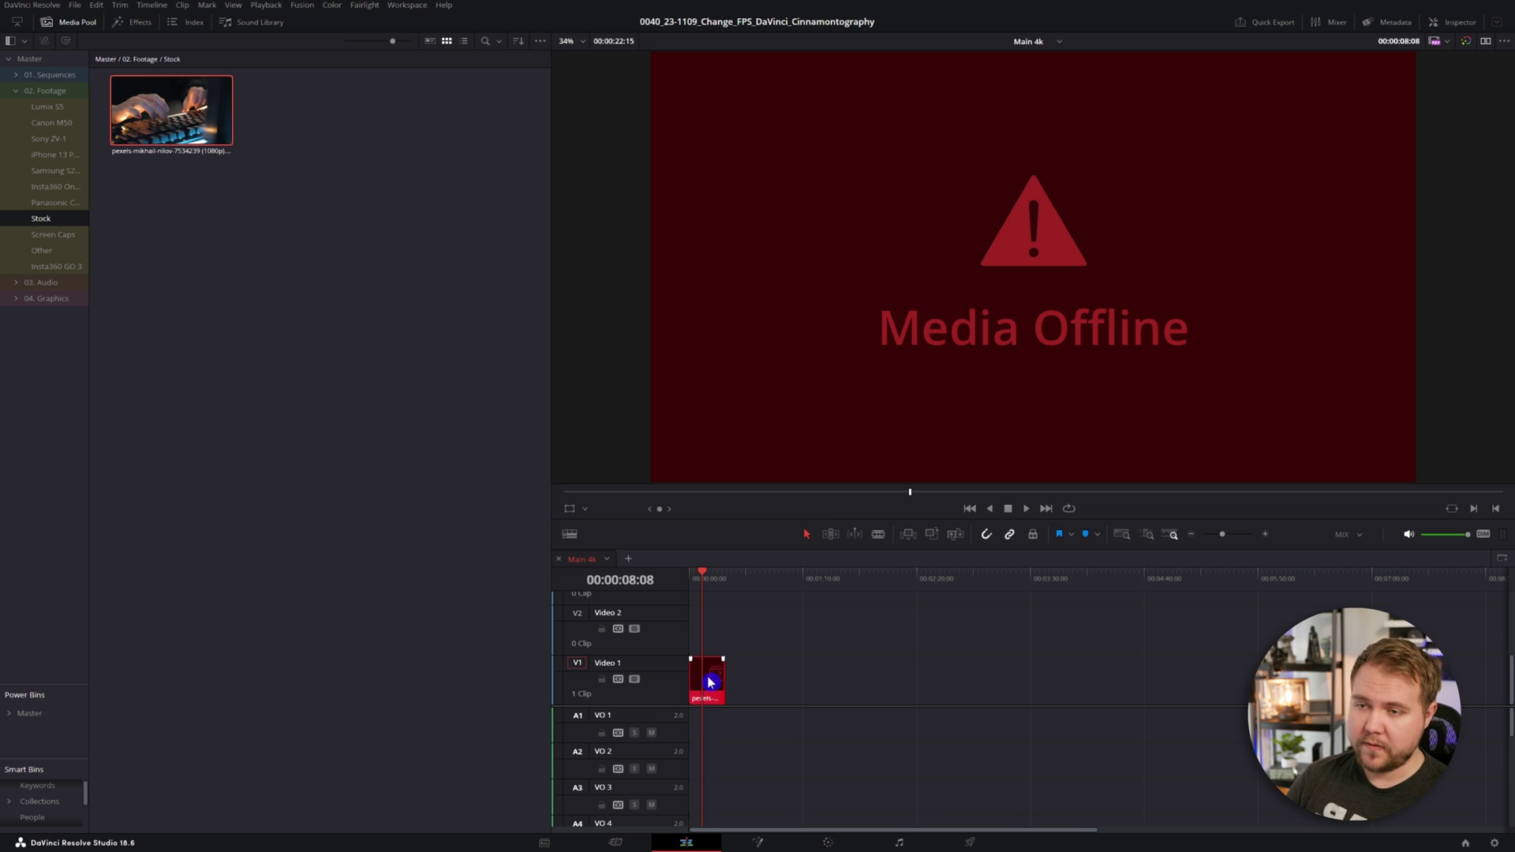
key(Delete)
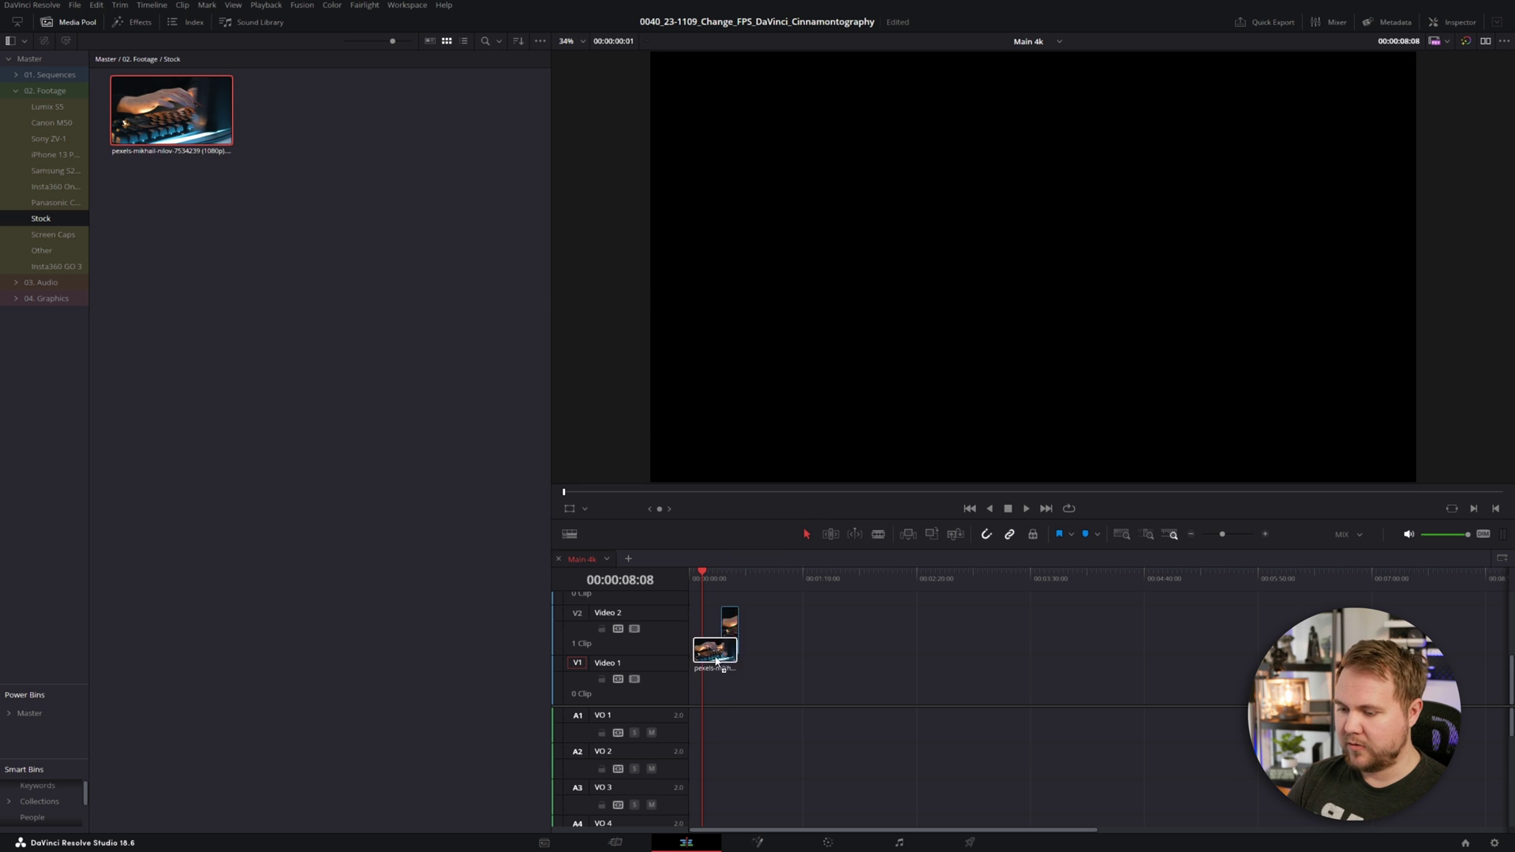
Place the keyboard clip at the start of Video 1 and verify its 48 fps clip attributes
drag(716, 661, 692, 686)
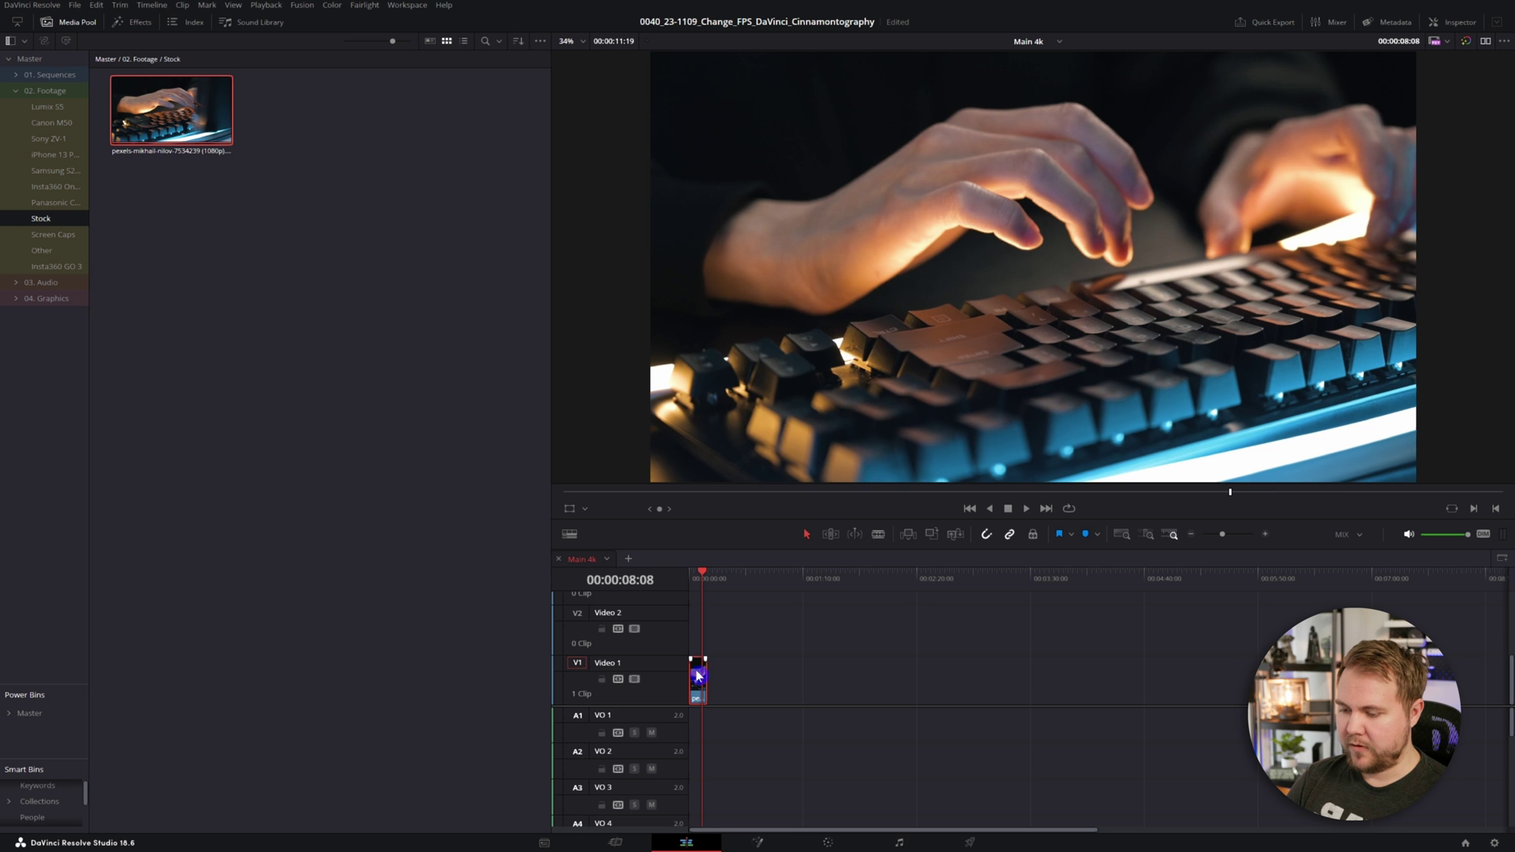
right_click(697, 676)
click(769, 635)
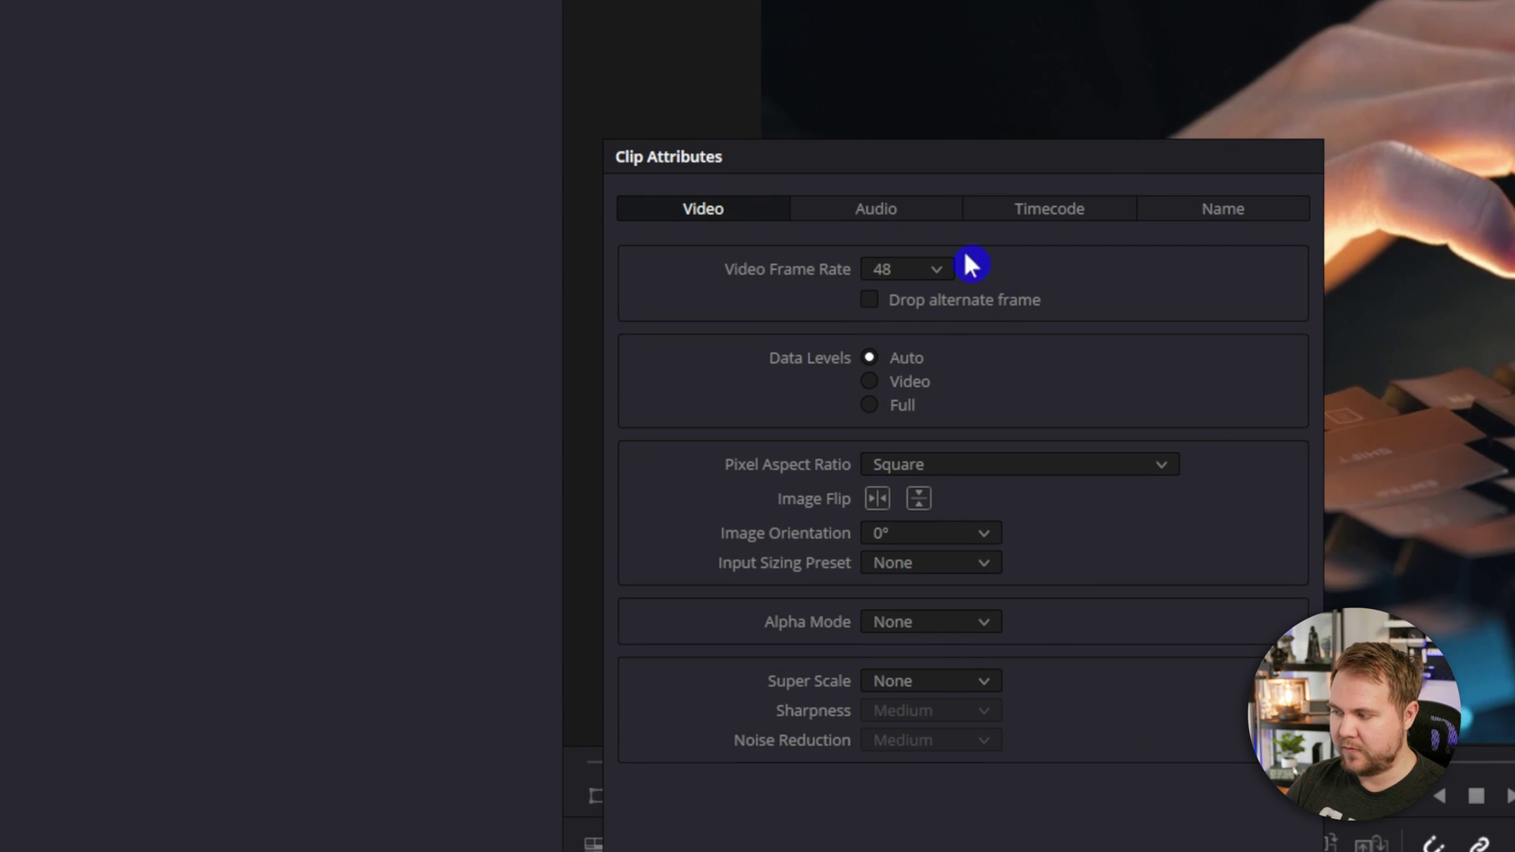
click(887, 579)
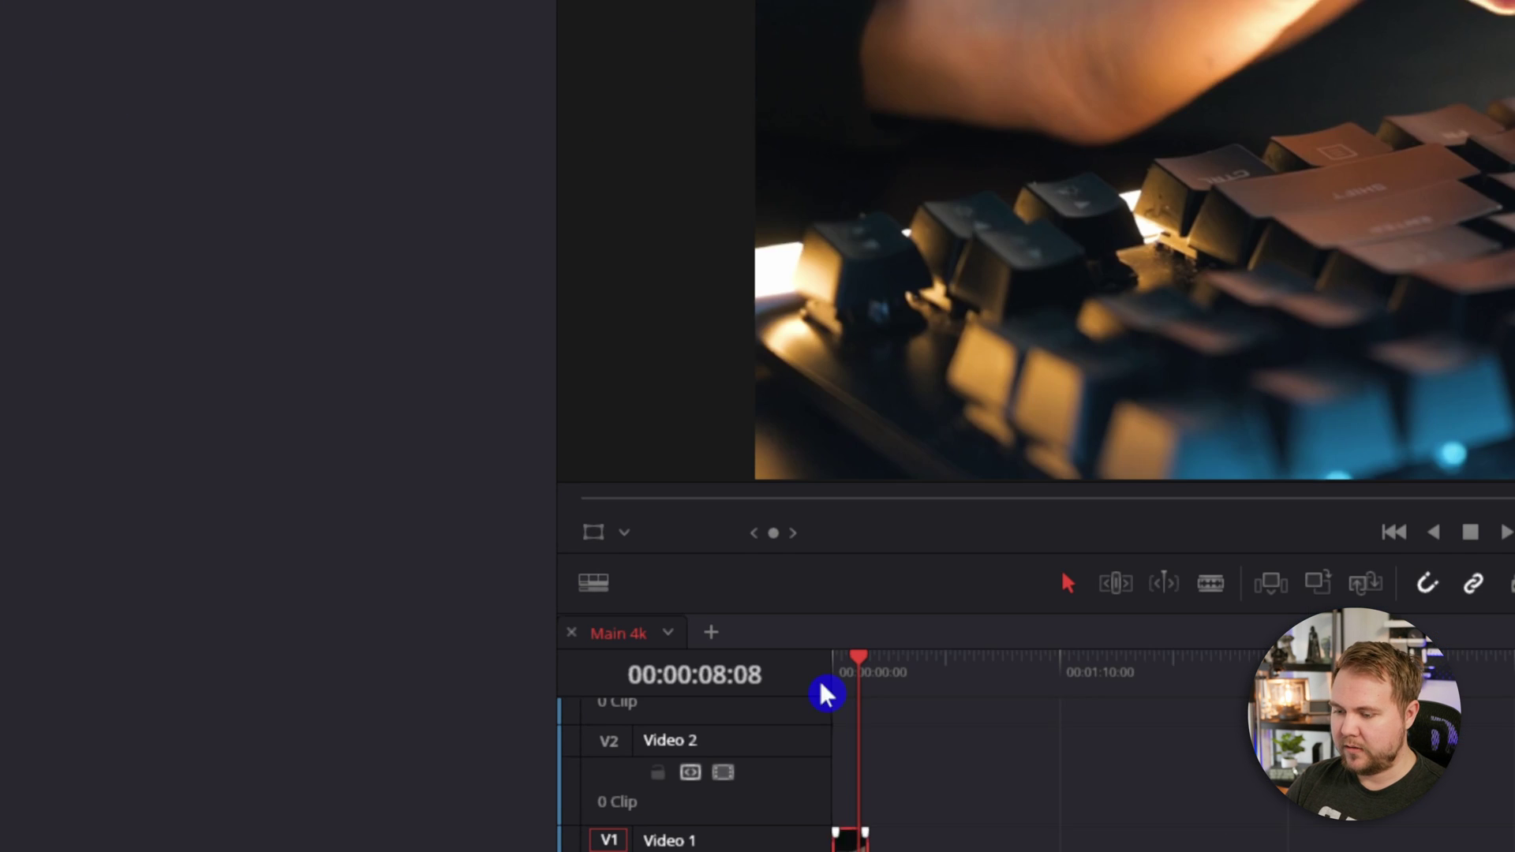